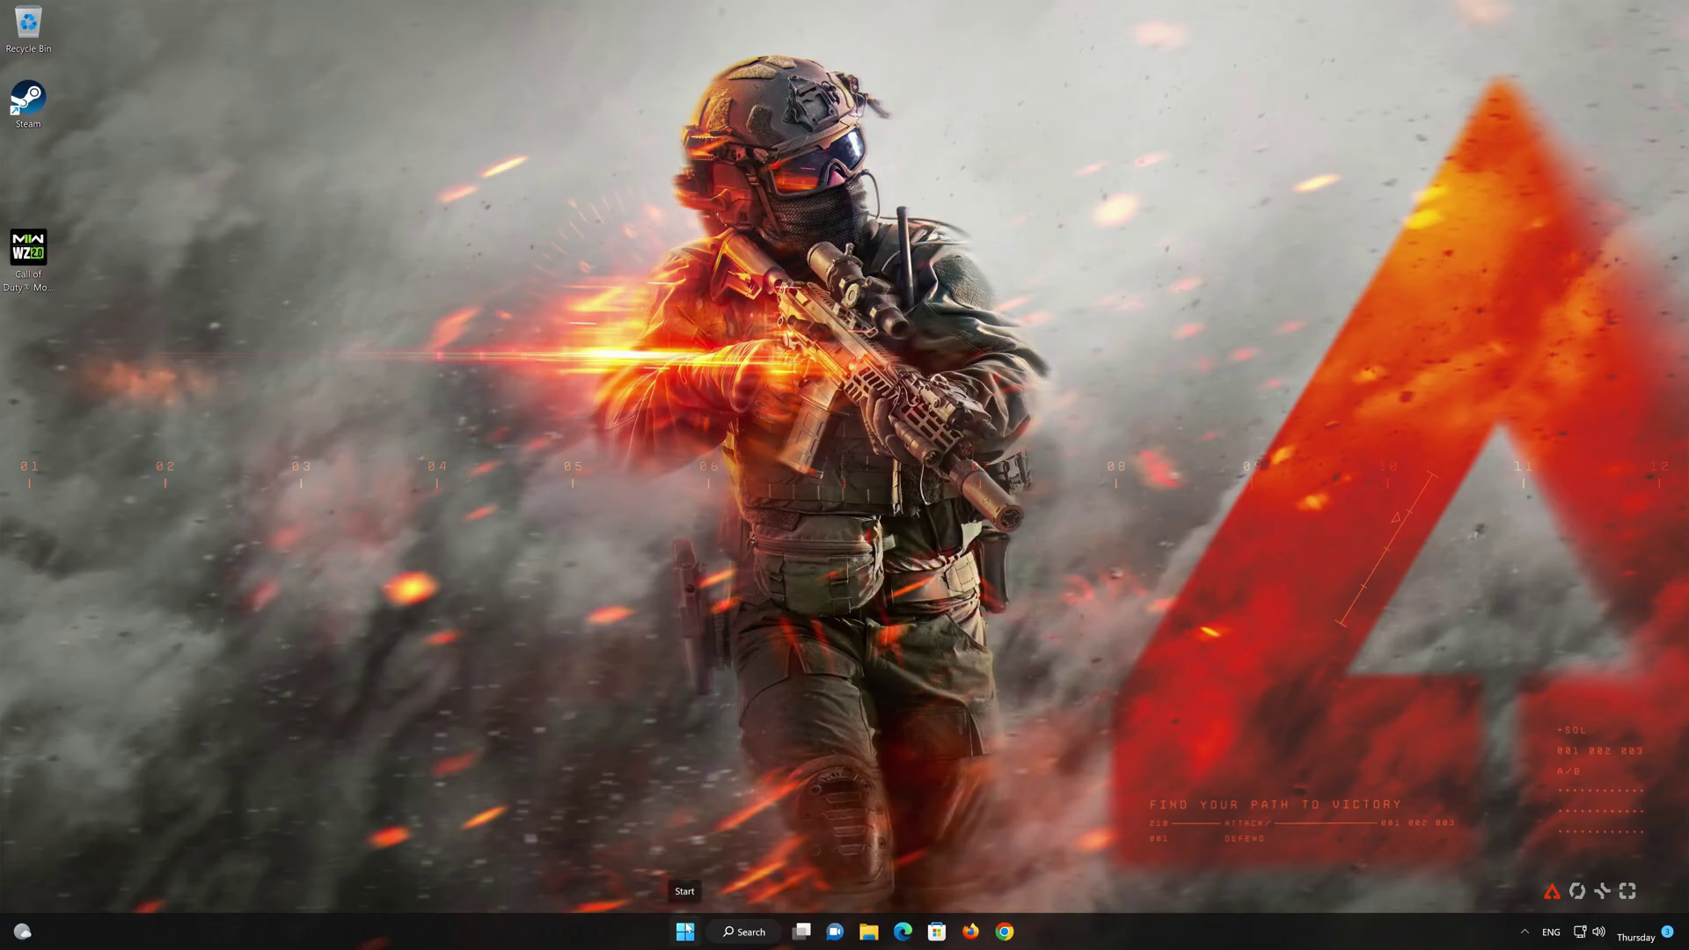
# Find Control Panel via Start search and go to Network and Internet > Network and Sharing Center.
pyautogui.click(685, 931)
pyautogui.write('control panel')
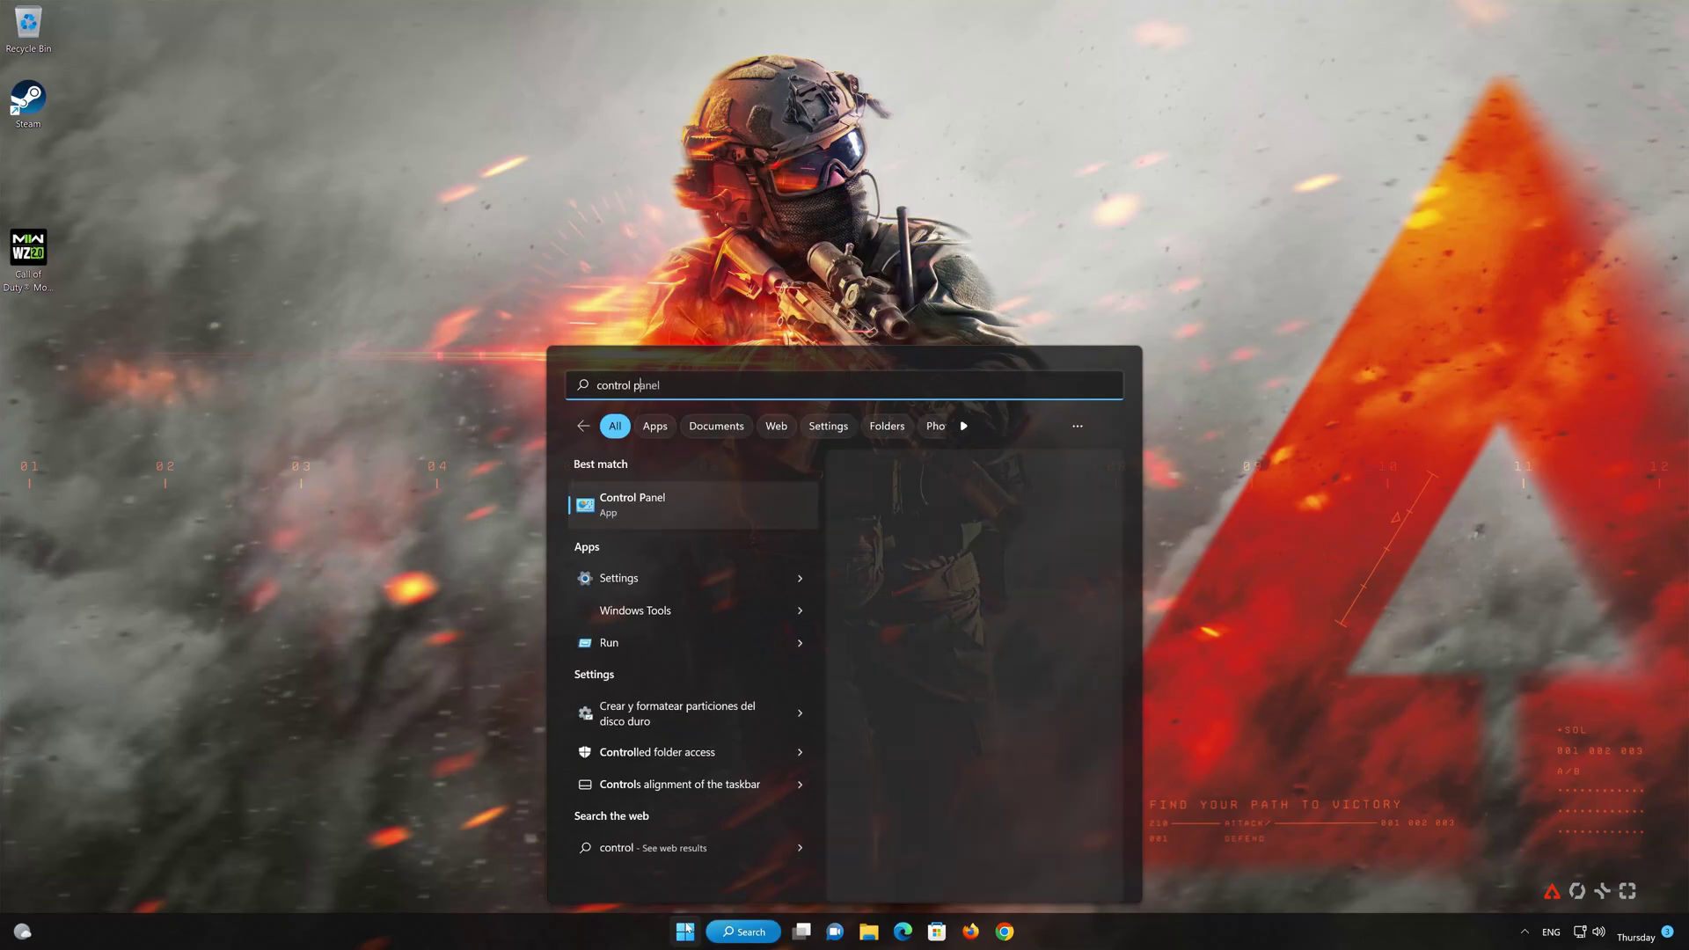
pyautogui.click(760, 492)
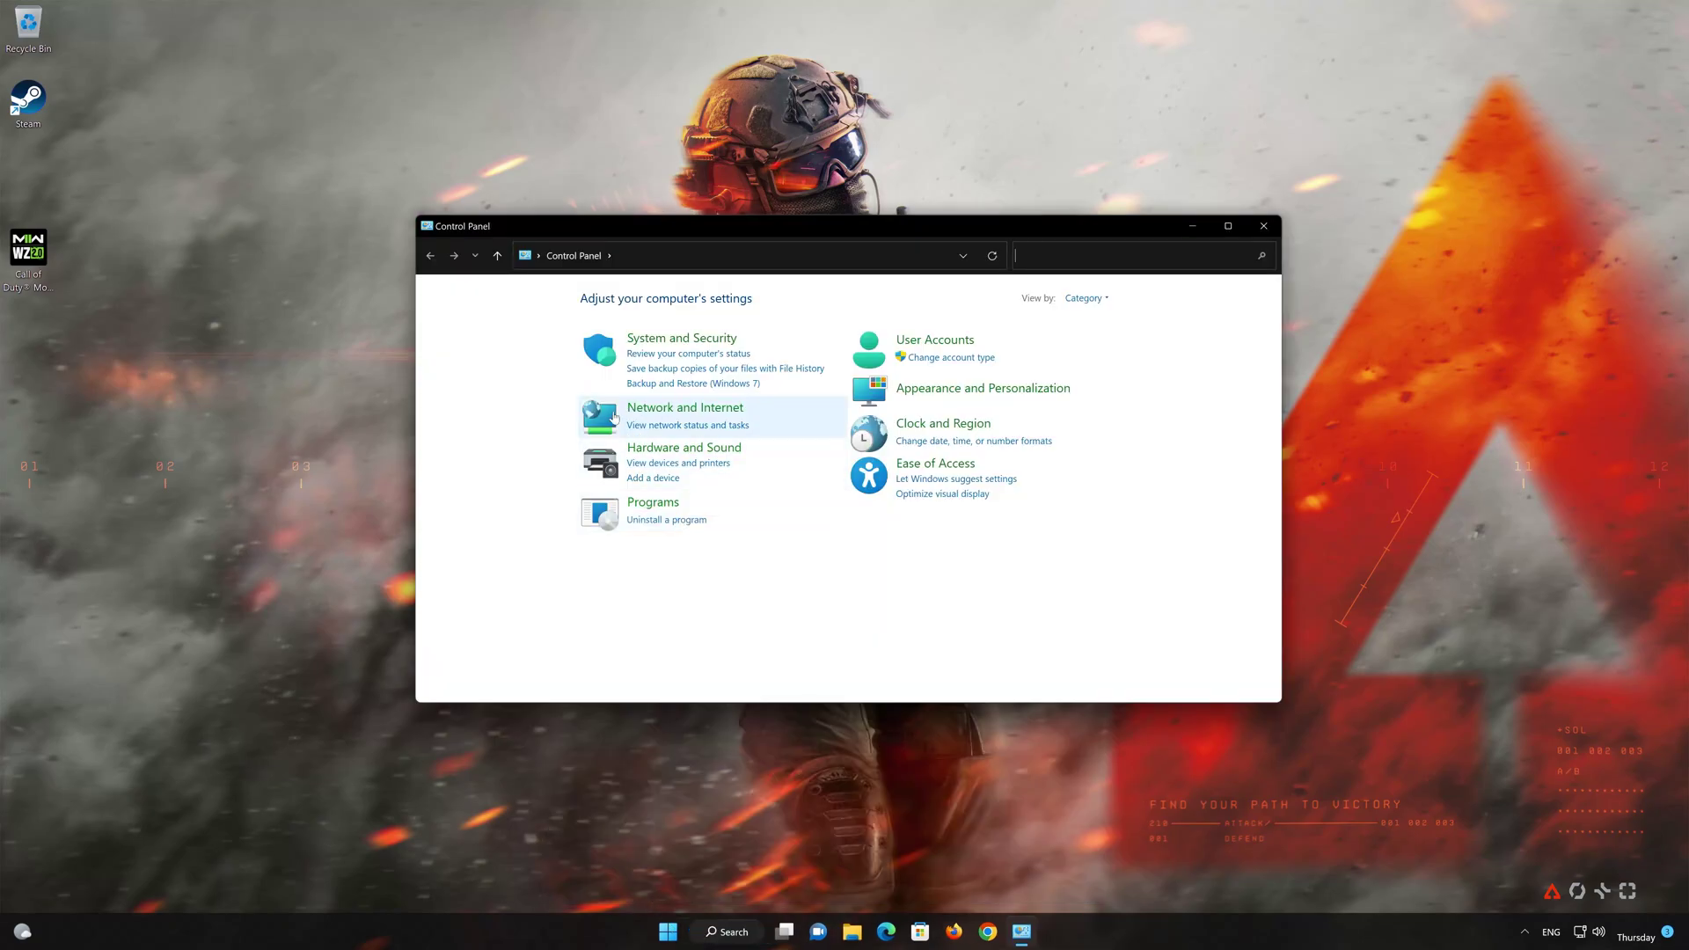
pyautogui.click(694, 409)
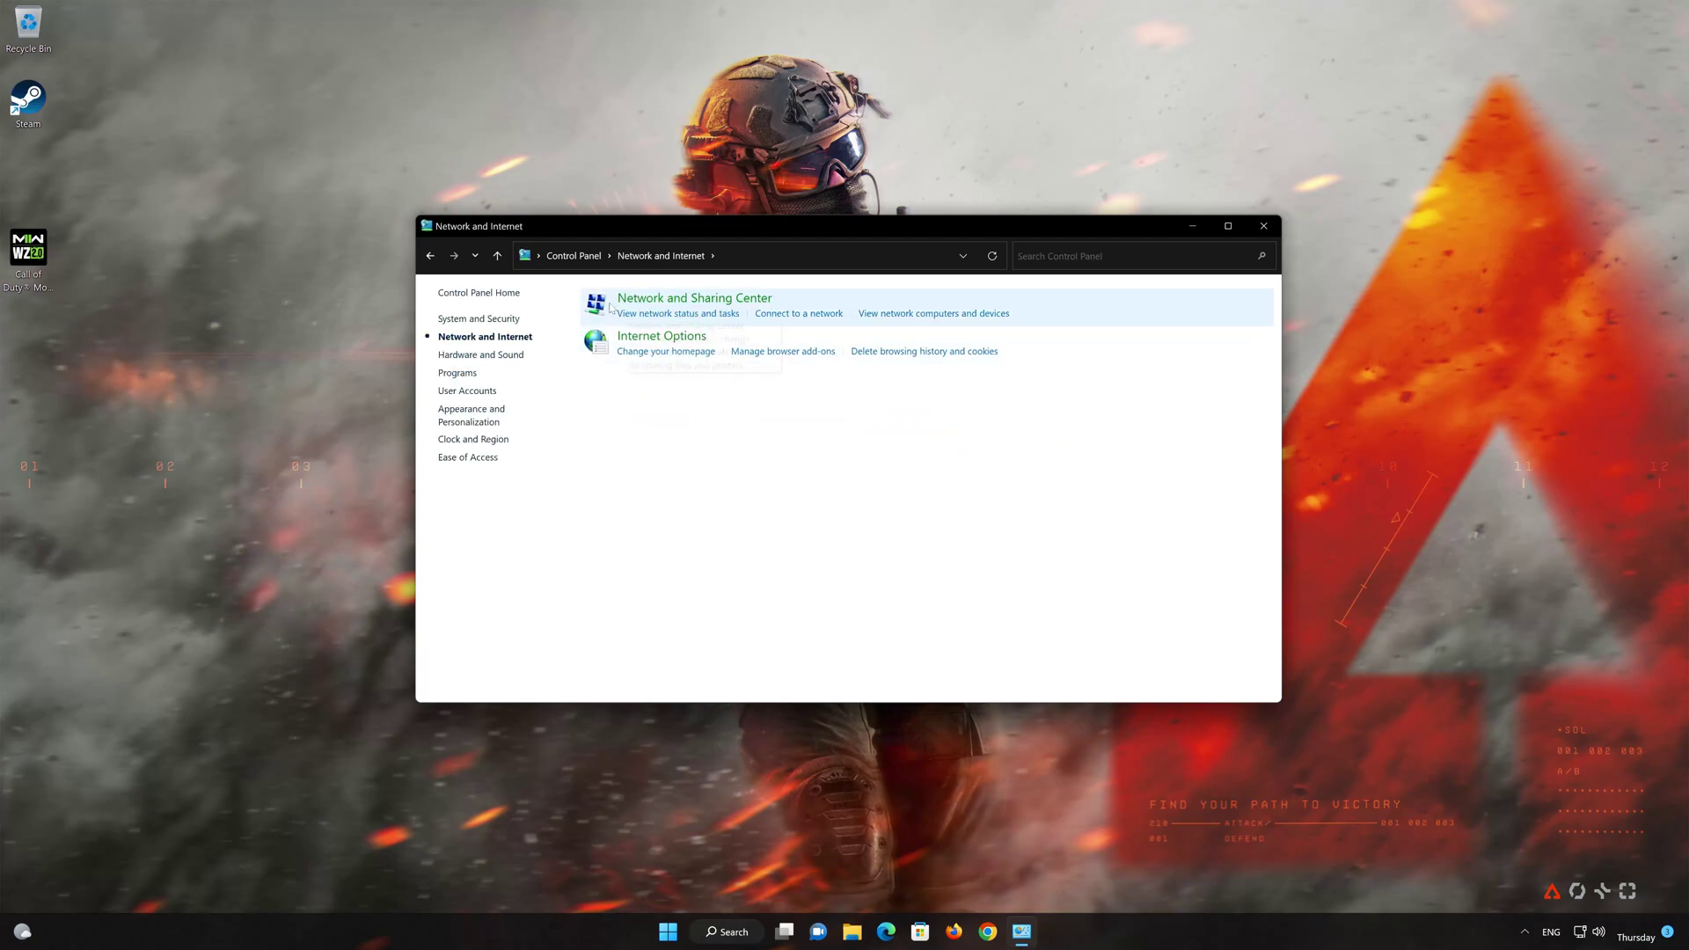
pyautogui.click(713, 301)
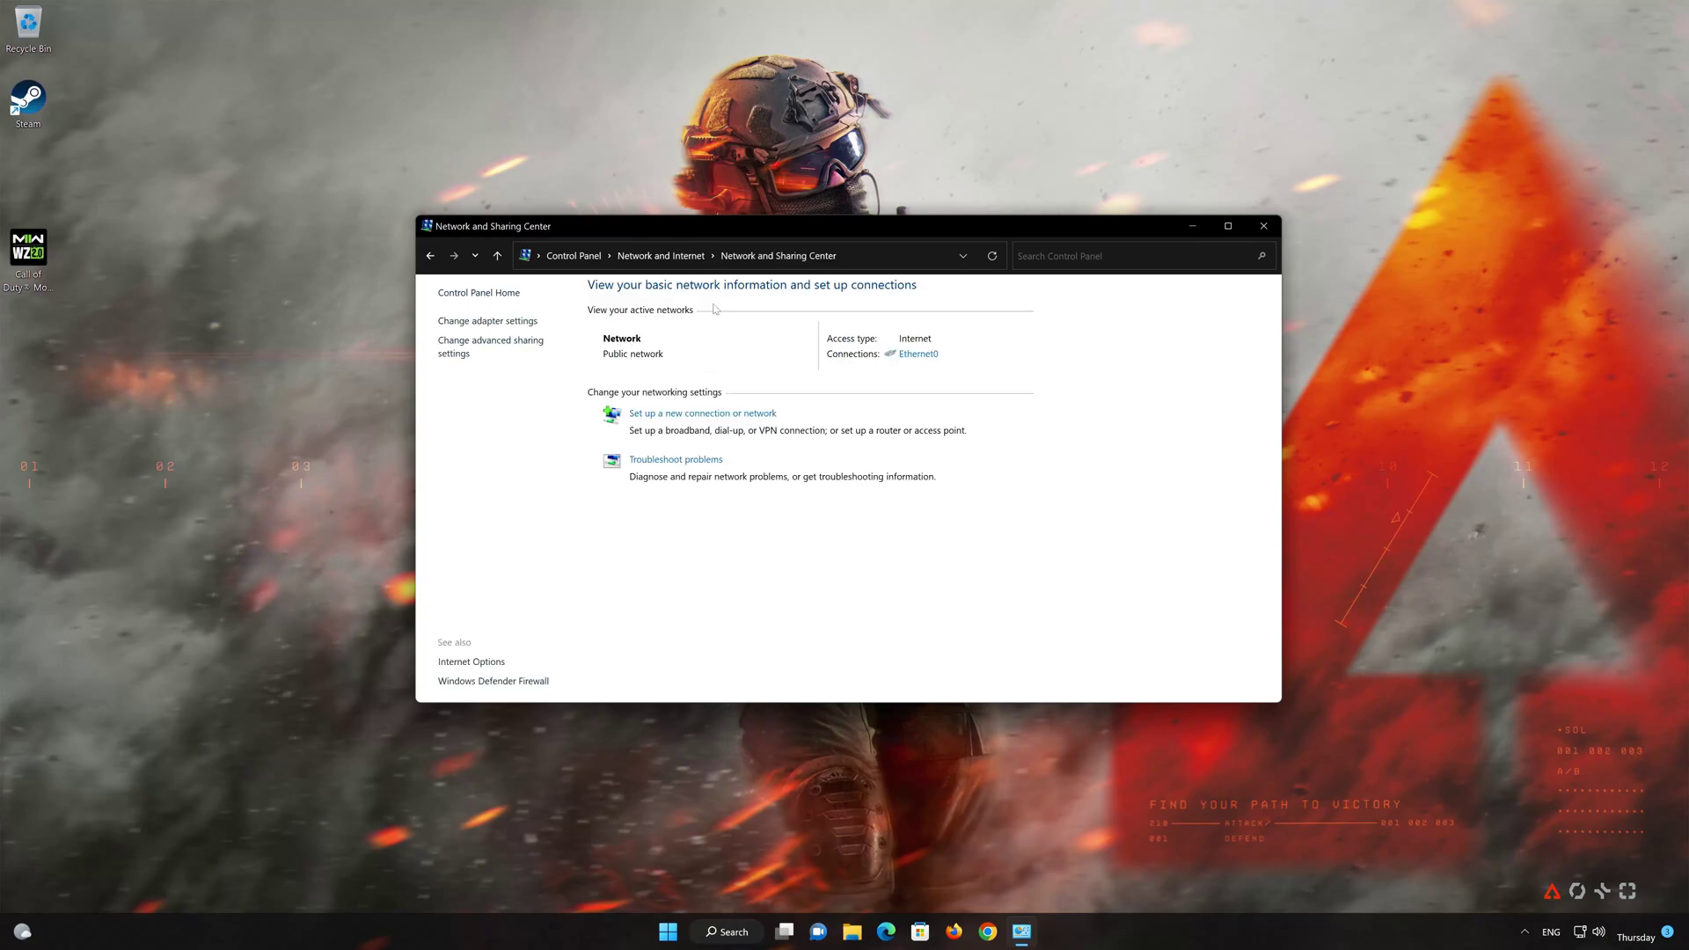
# Open the Internet Protocol Version 4 (TCP/IPv4) Properties from Ethernet0's status and properties windows.
pyautogui.click(917, 355)
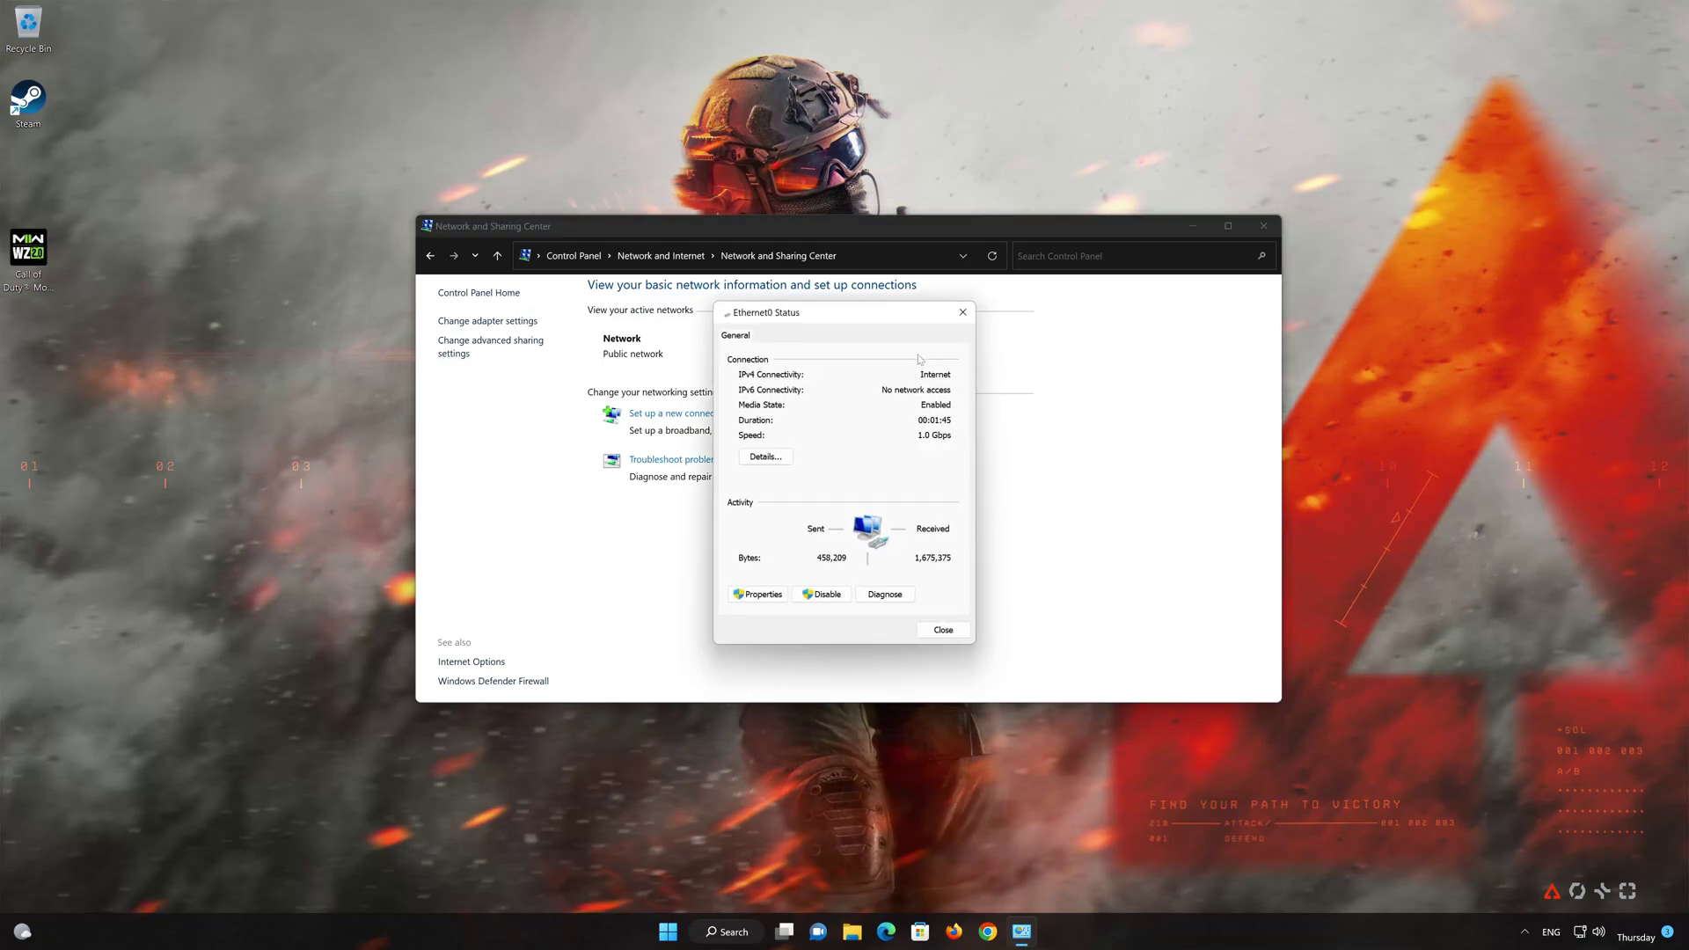
pyautogui.click(768, 595)
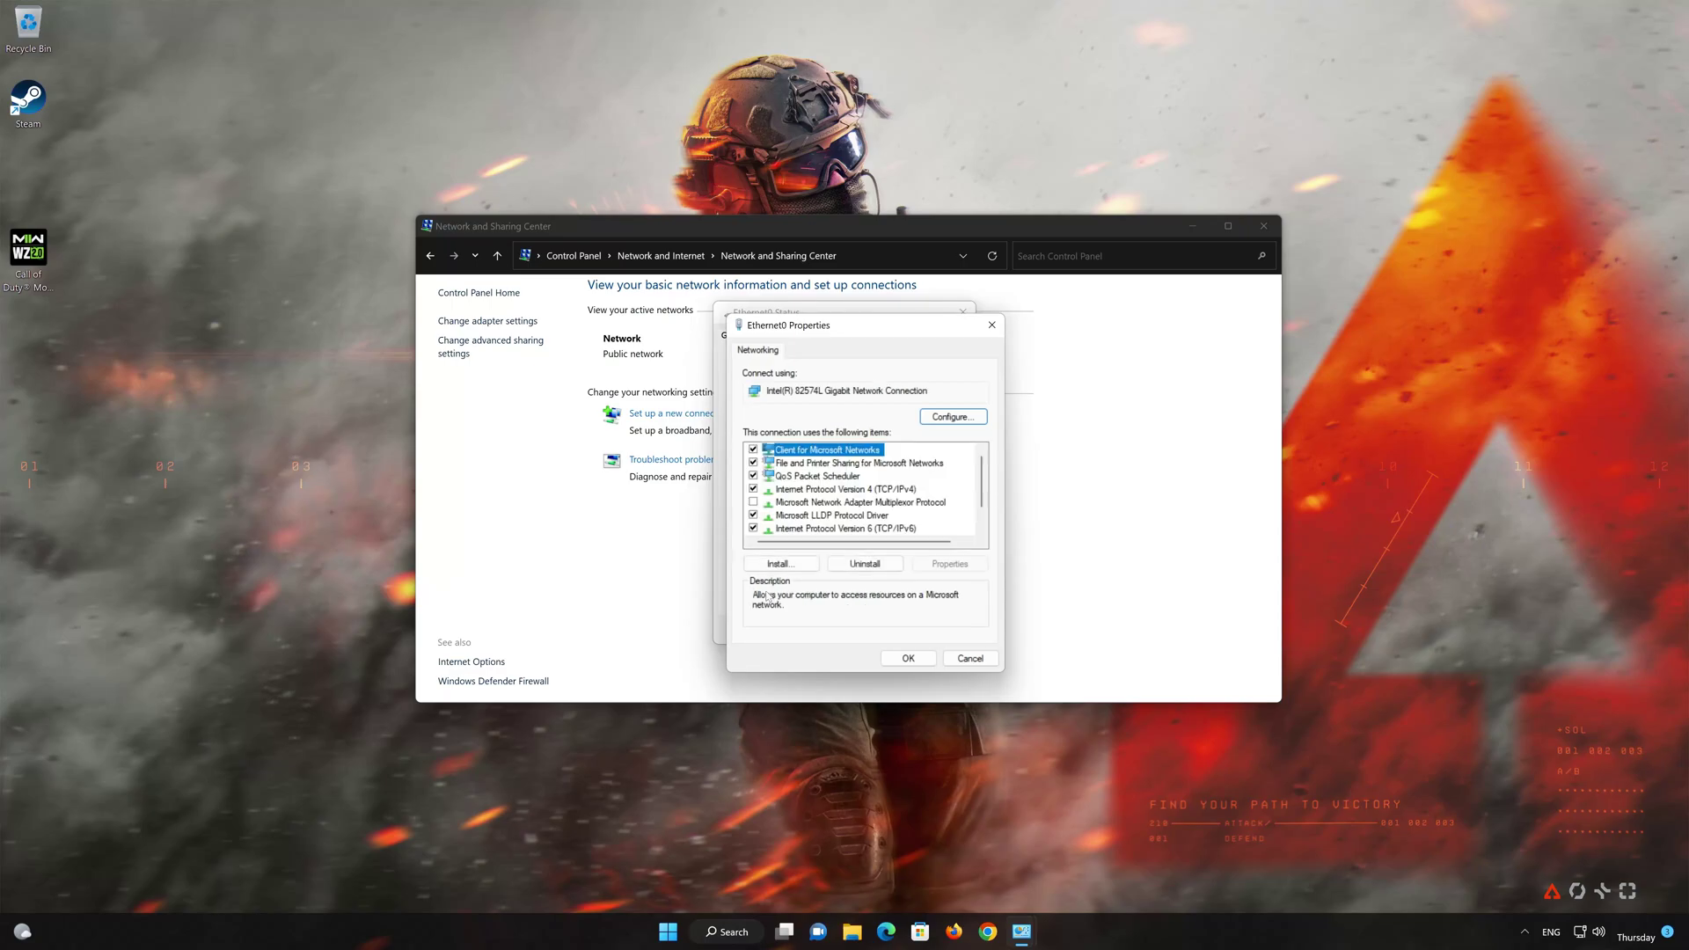
pyautogui.click(786, 490)
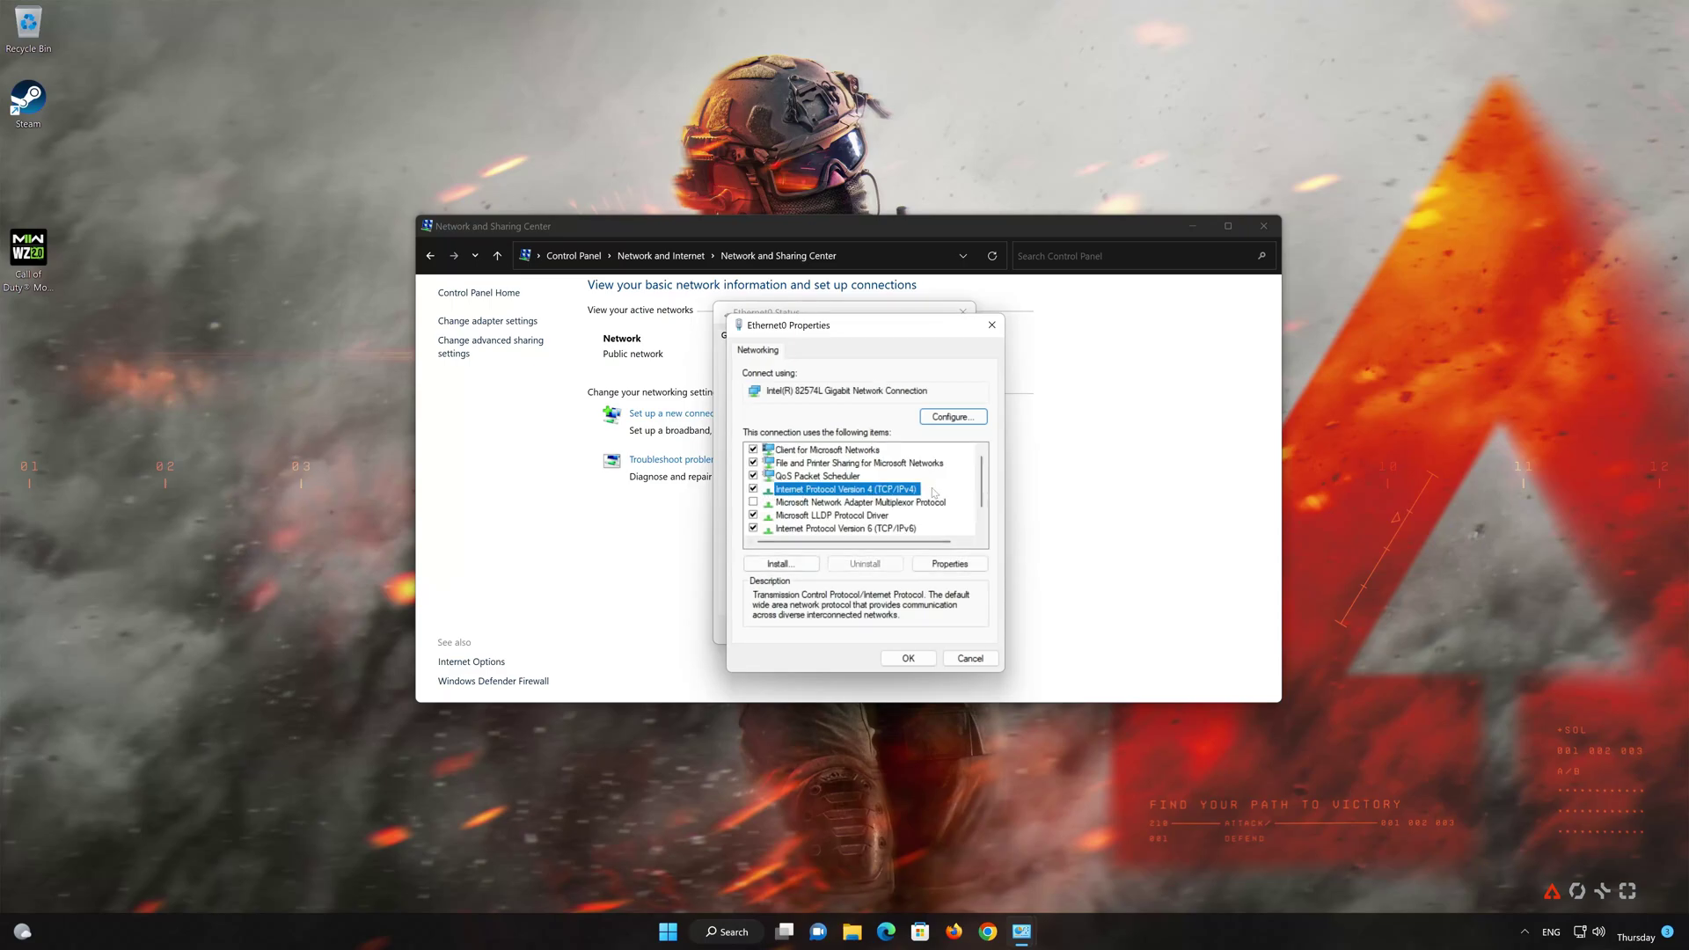
pyautogui.click(952, 565)
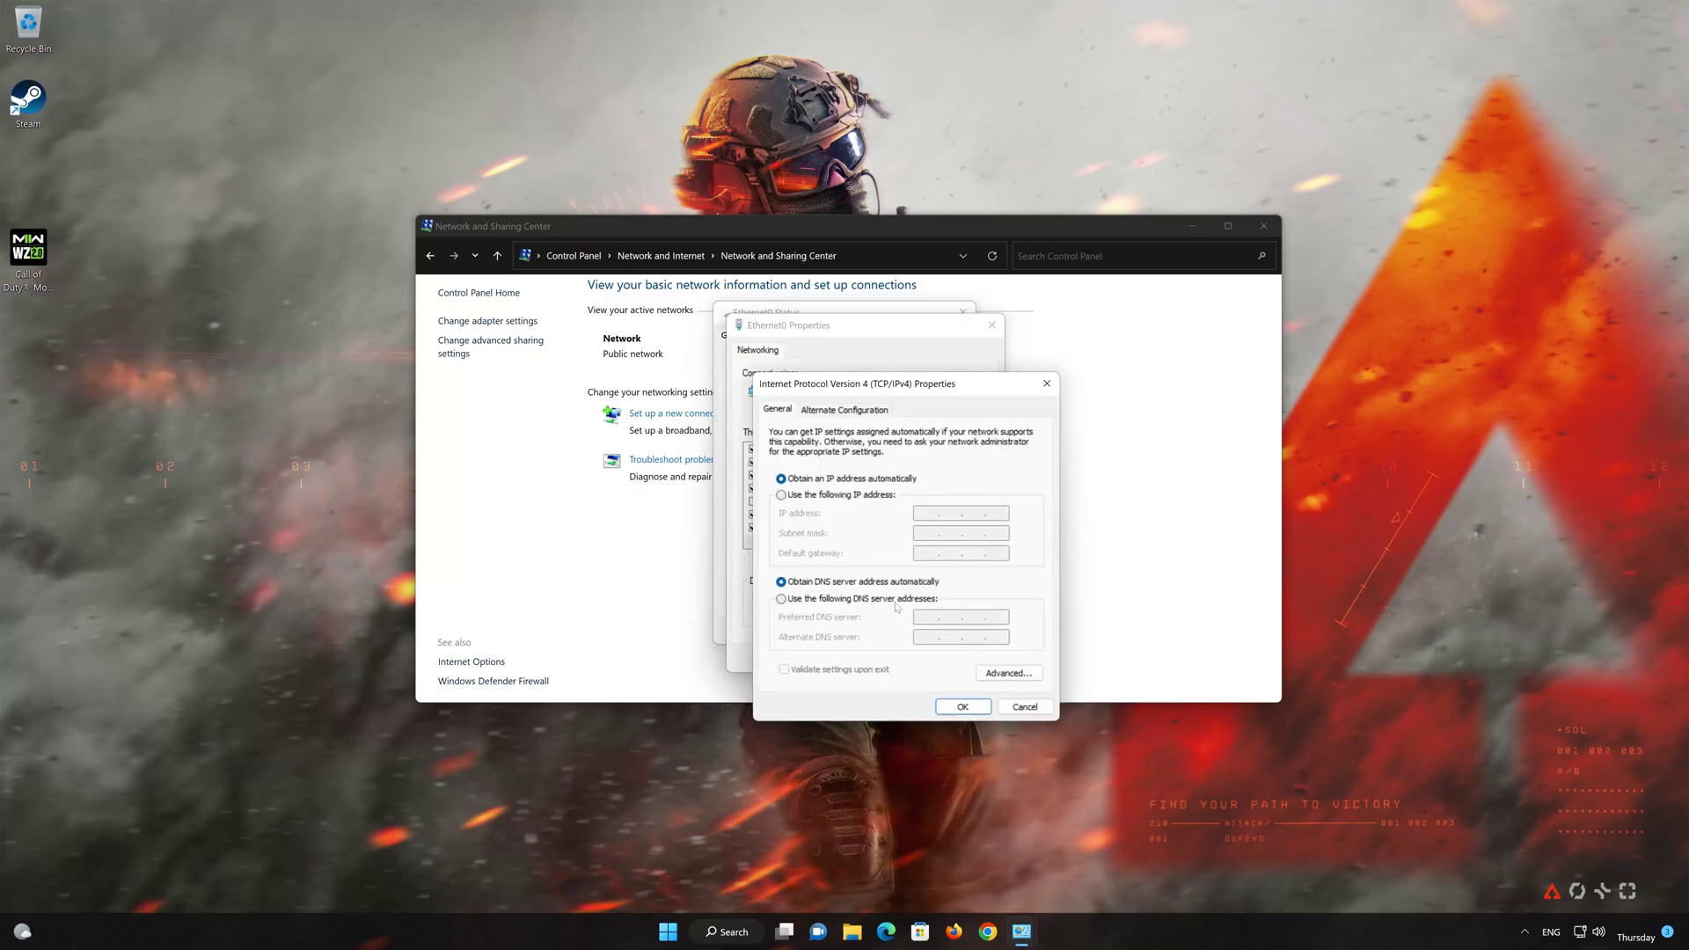
# Set Ethernet0's preferred DNS to 8.8.8.8 and alternate to 8.8.4.4, then close the network windows.
pyautogui.click(781, 599)
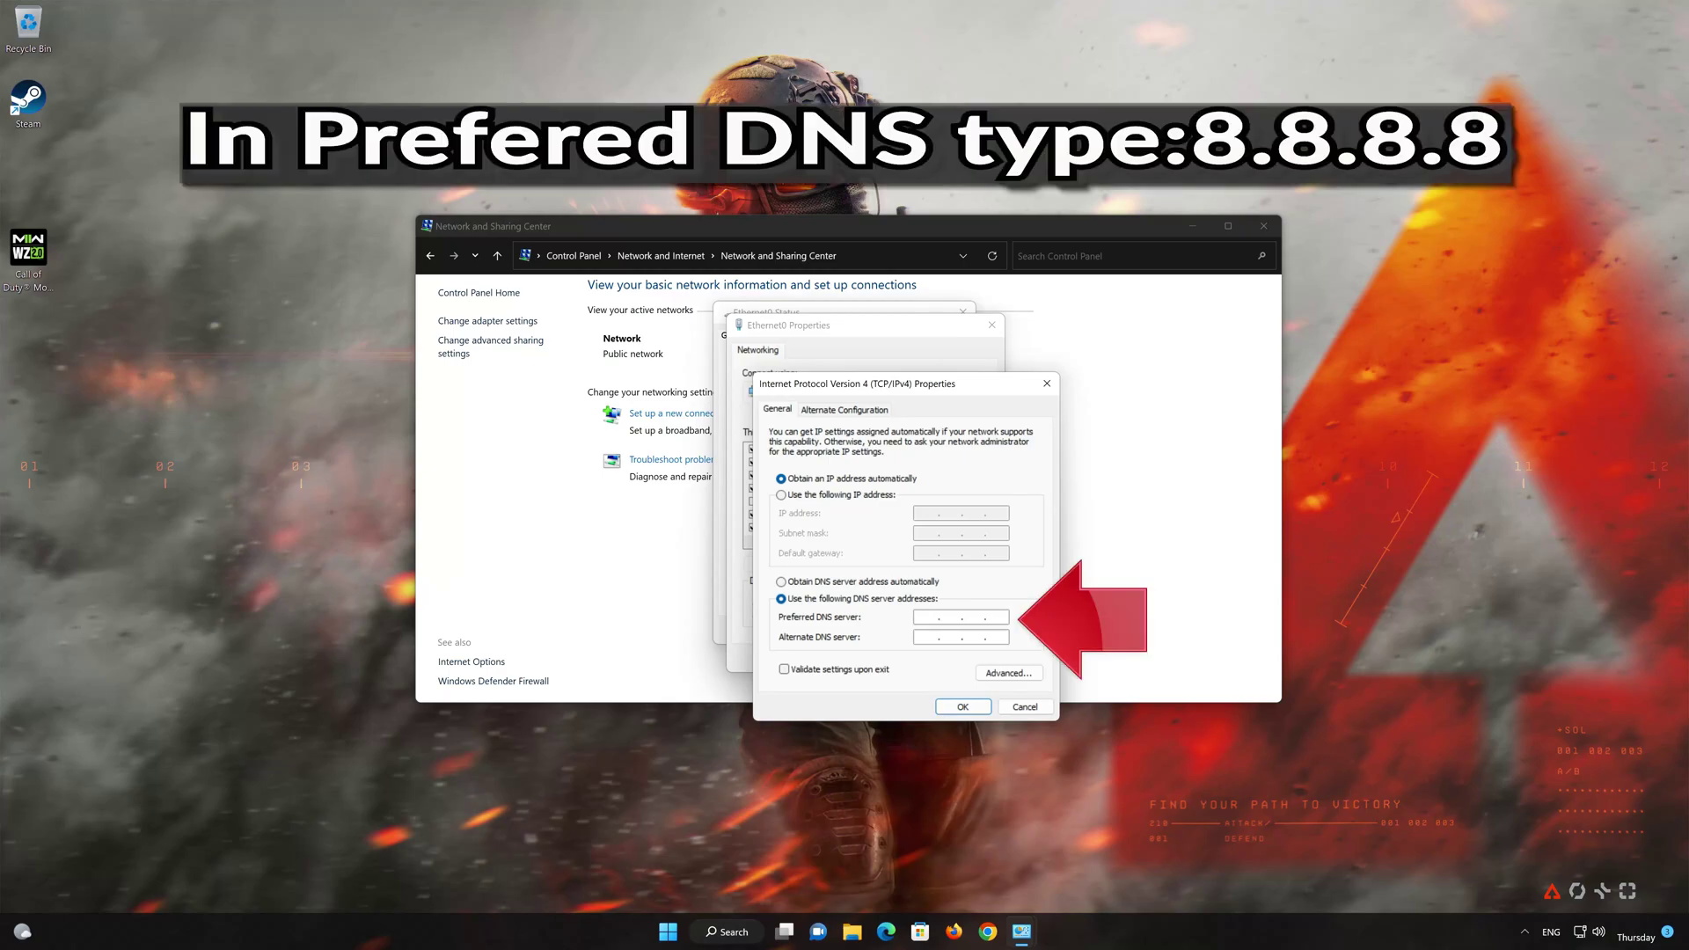
pyautogui.write('8 . 8 . 8 .8.8.8 . 8')
pyautogui.click(927, 637)
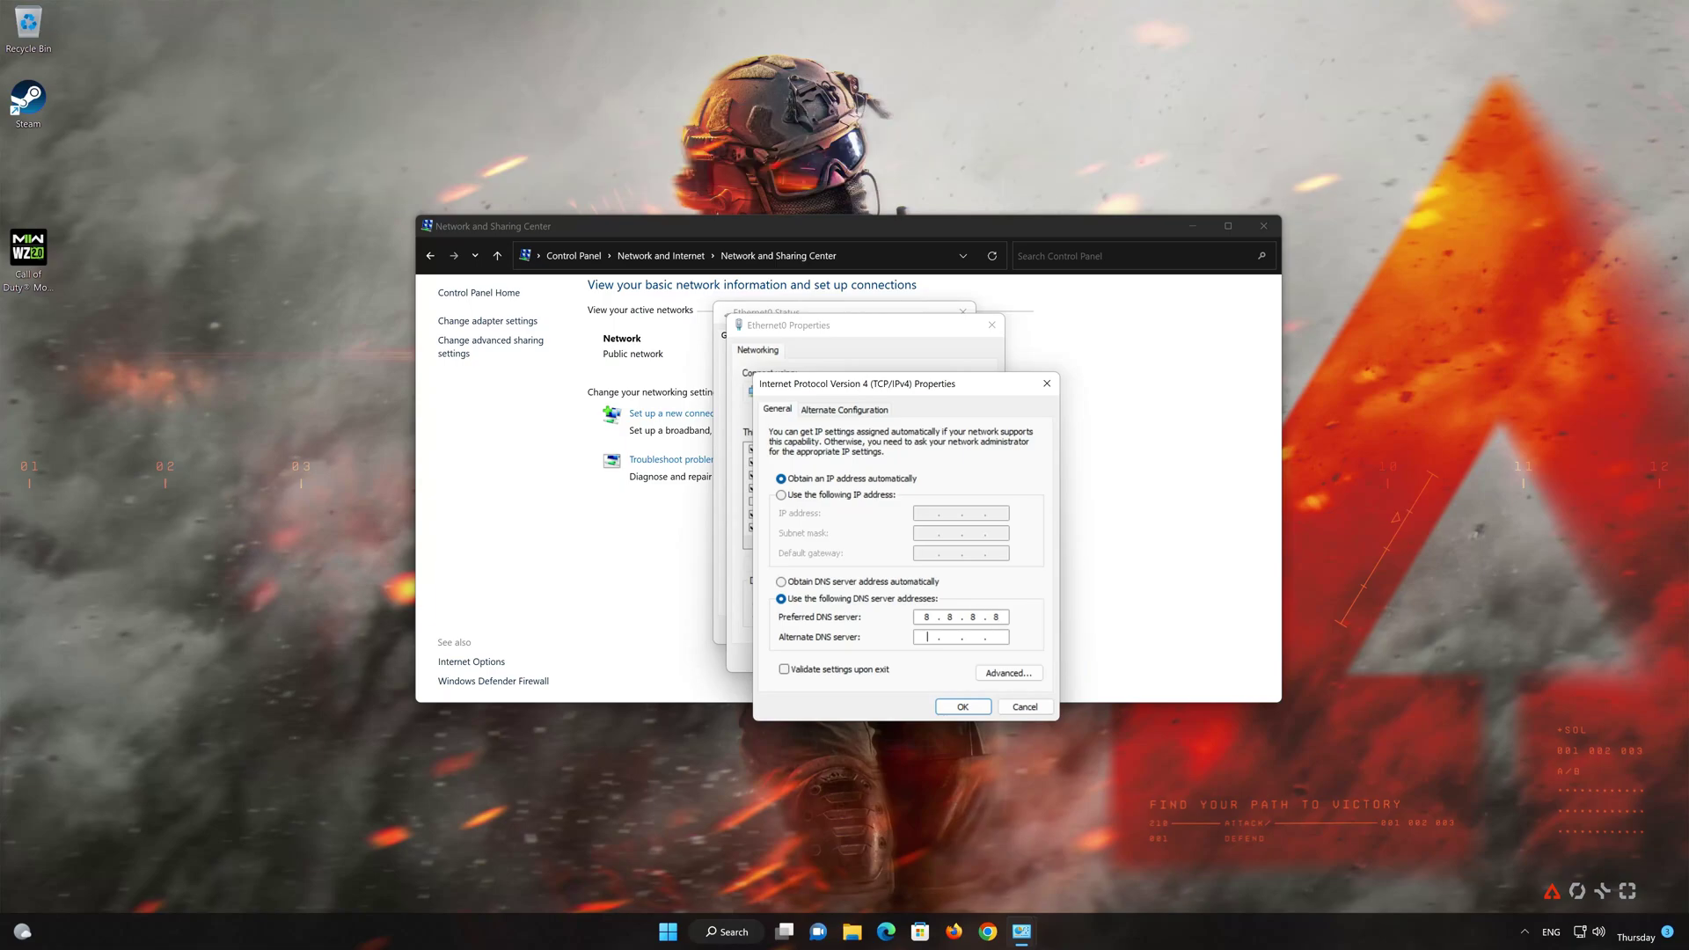
pyautogui.write('8 ')
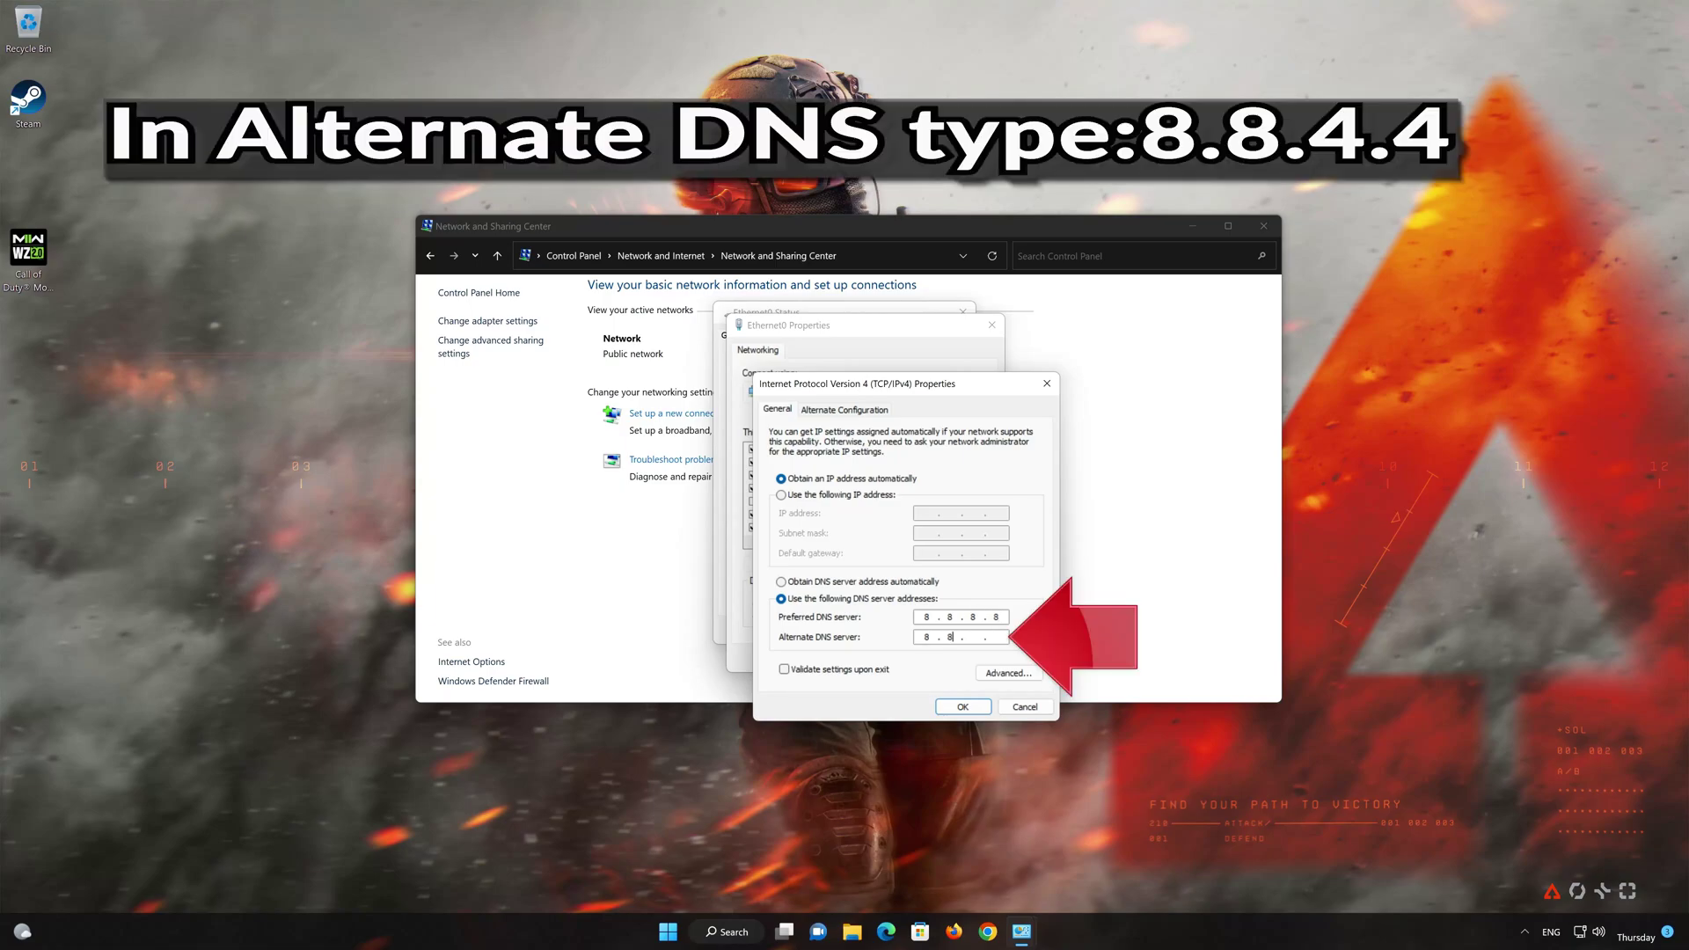
pyautogui.write('. 8 .')
pyautogui.click(965, 706)
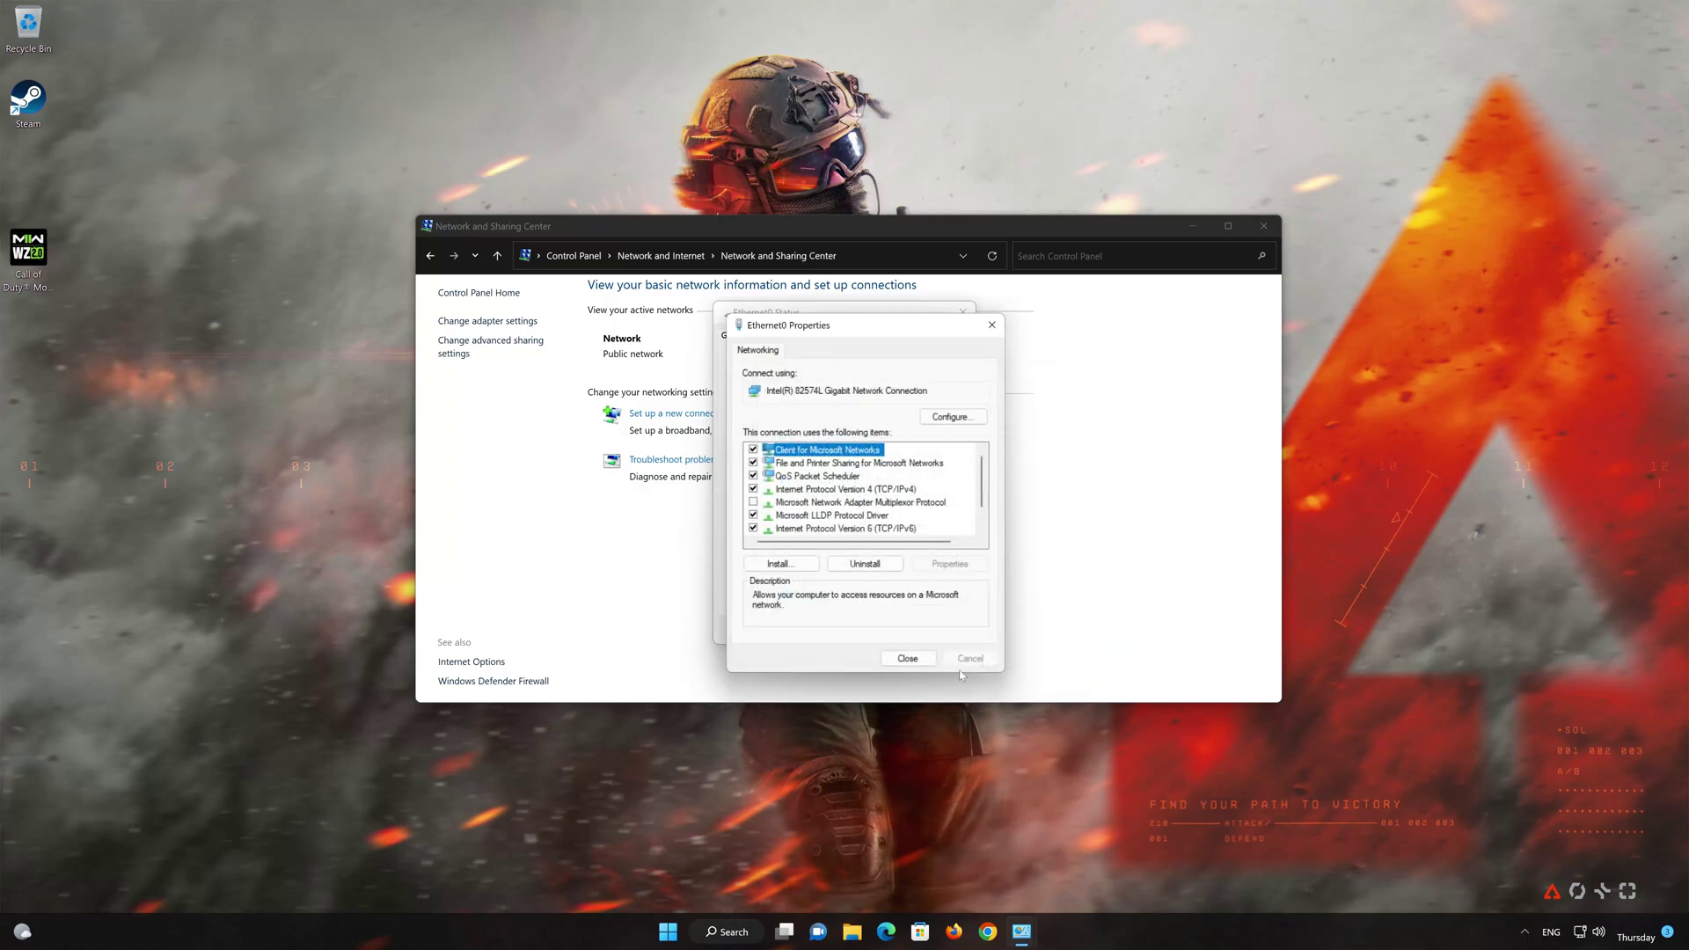
pyautogui.click(907, 659)
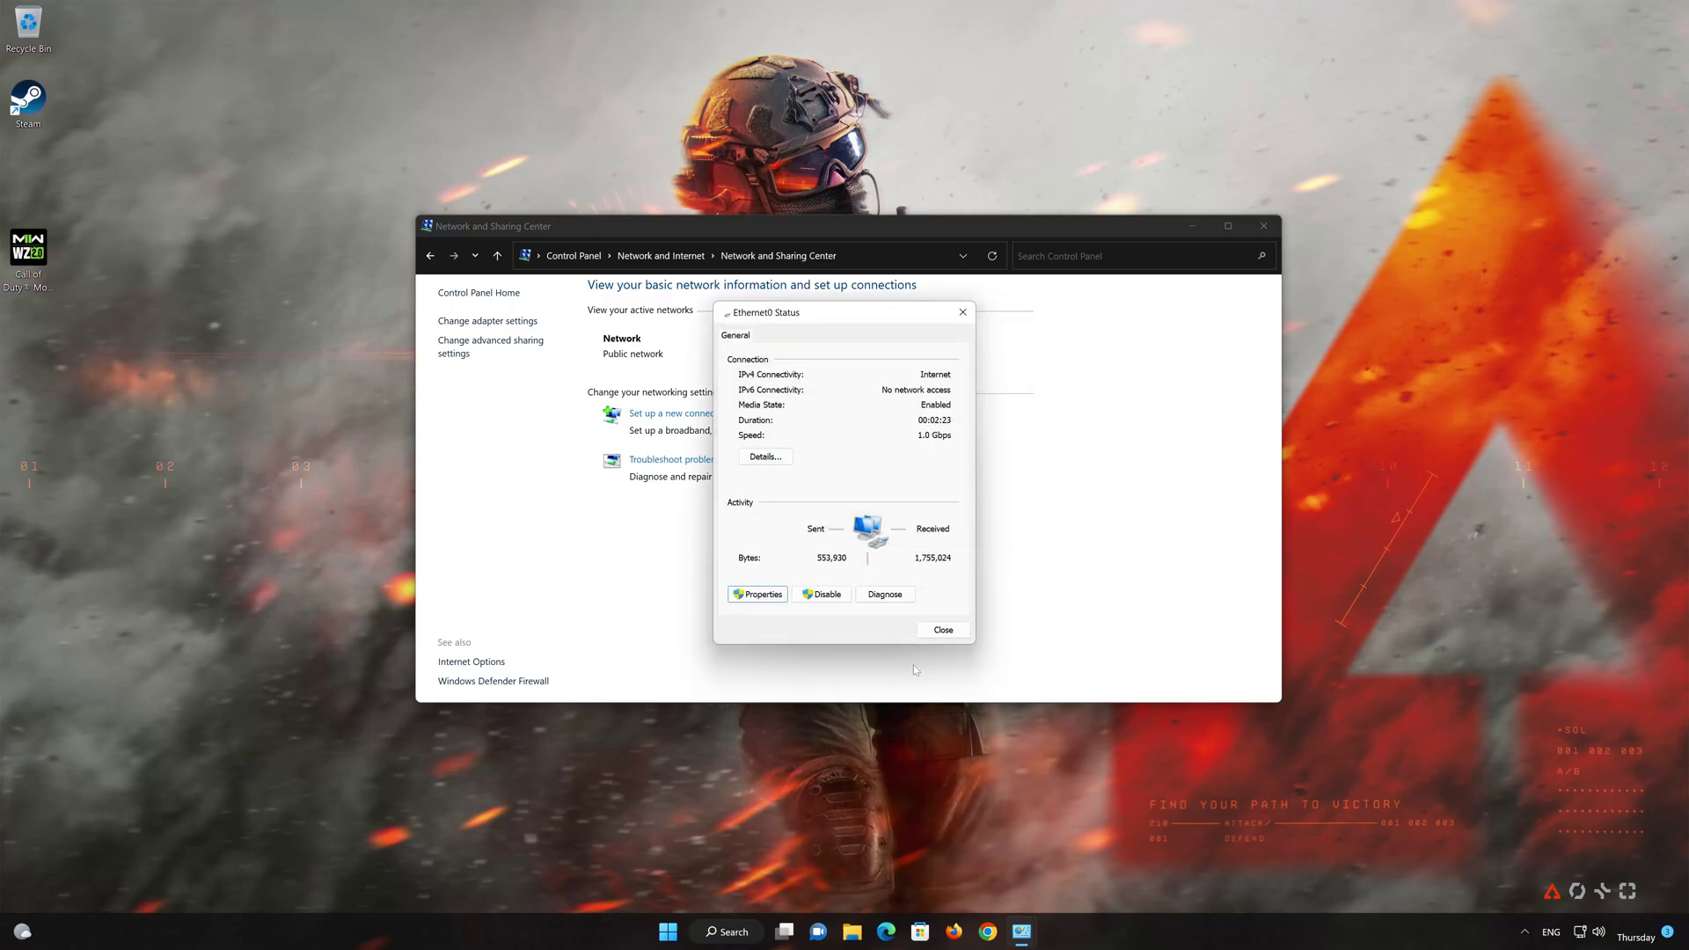
pyautogui.click(943, 630)
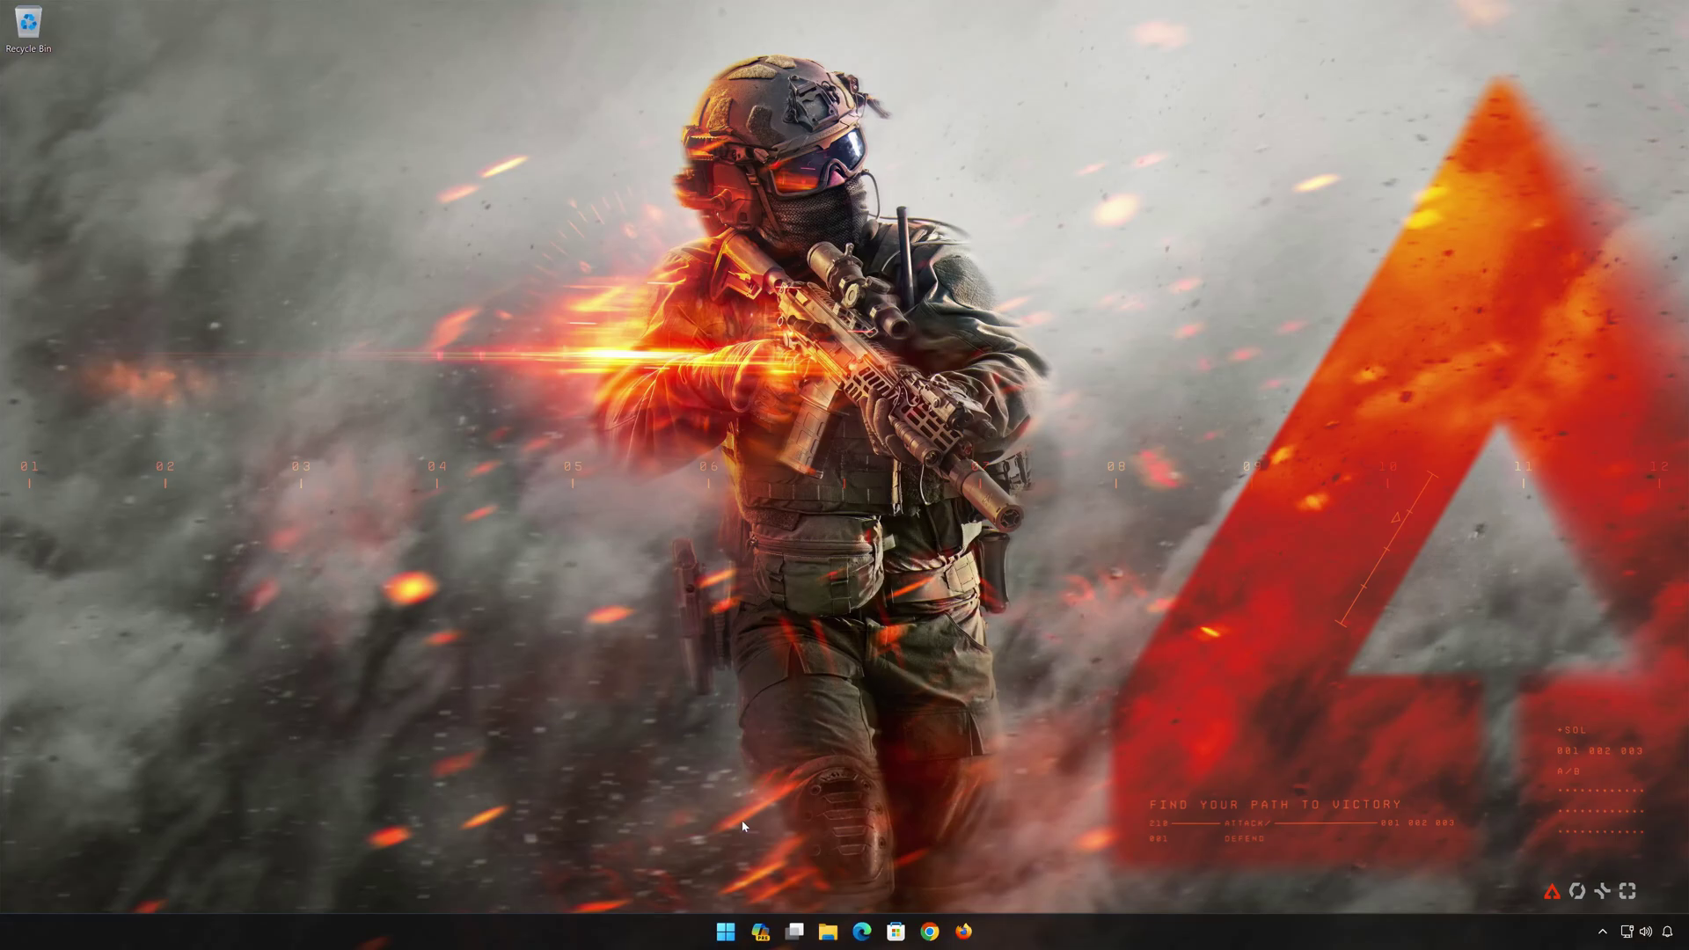
# Search for cmd and launch Command Prompt as administrator, approving the UAC prompt.
pyautogui.click(727, 925)
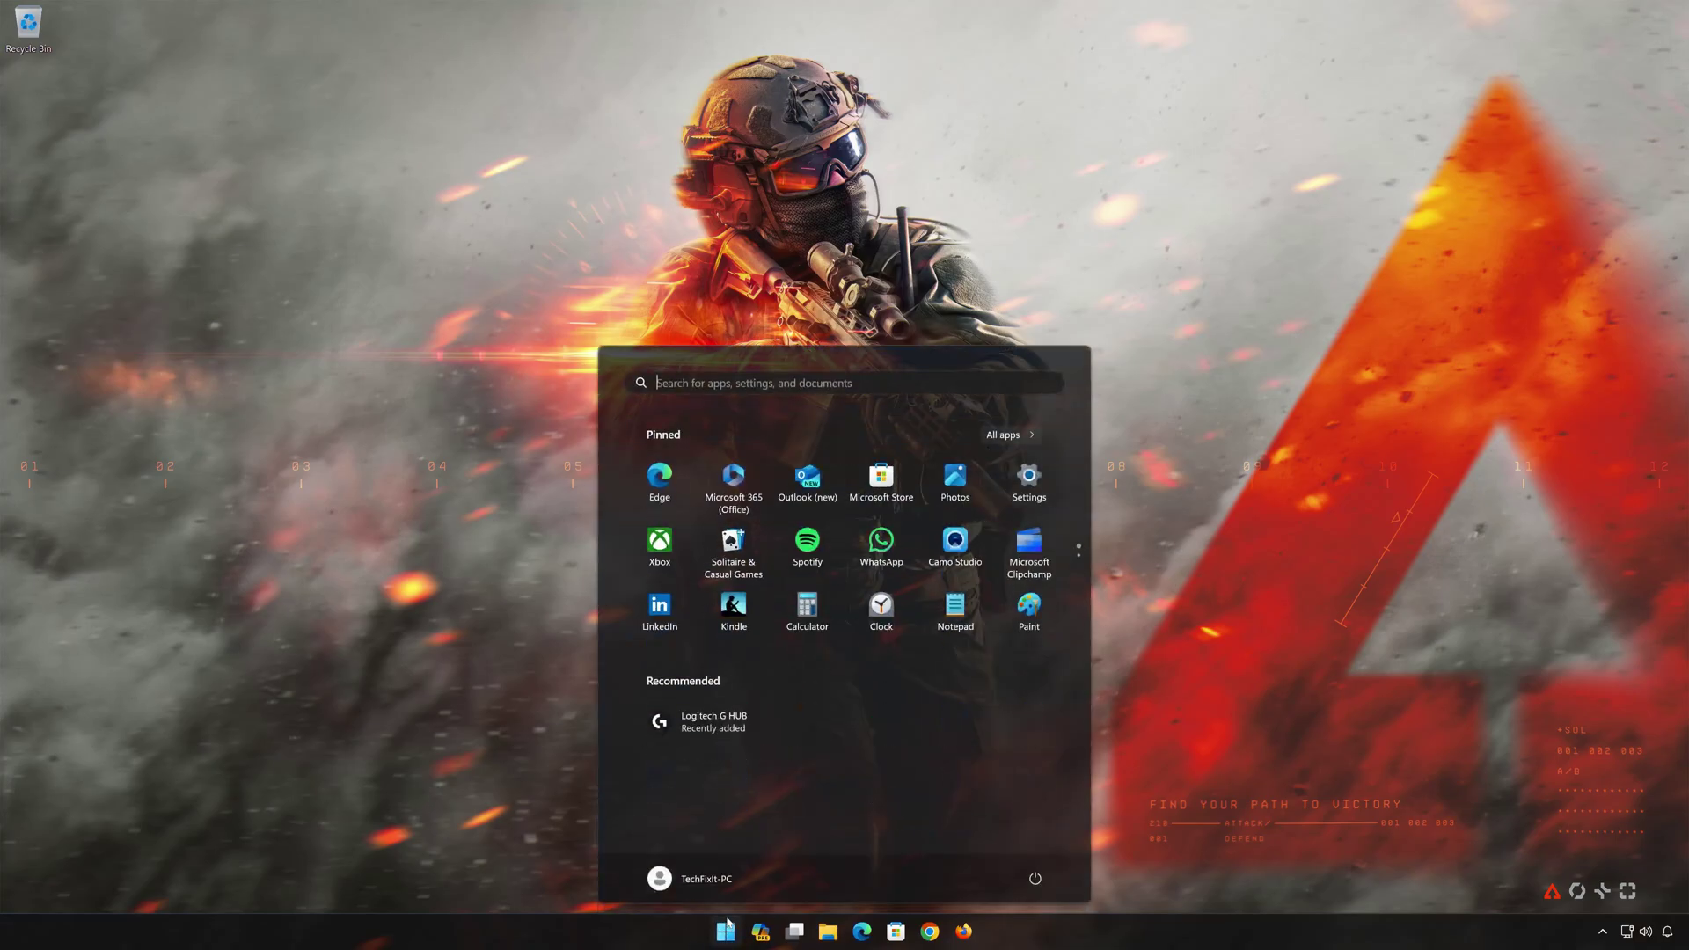
pyautogui.write('cmd')
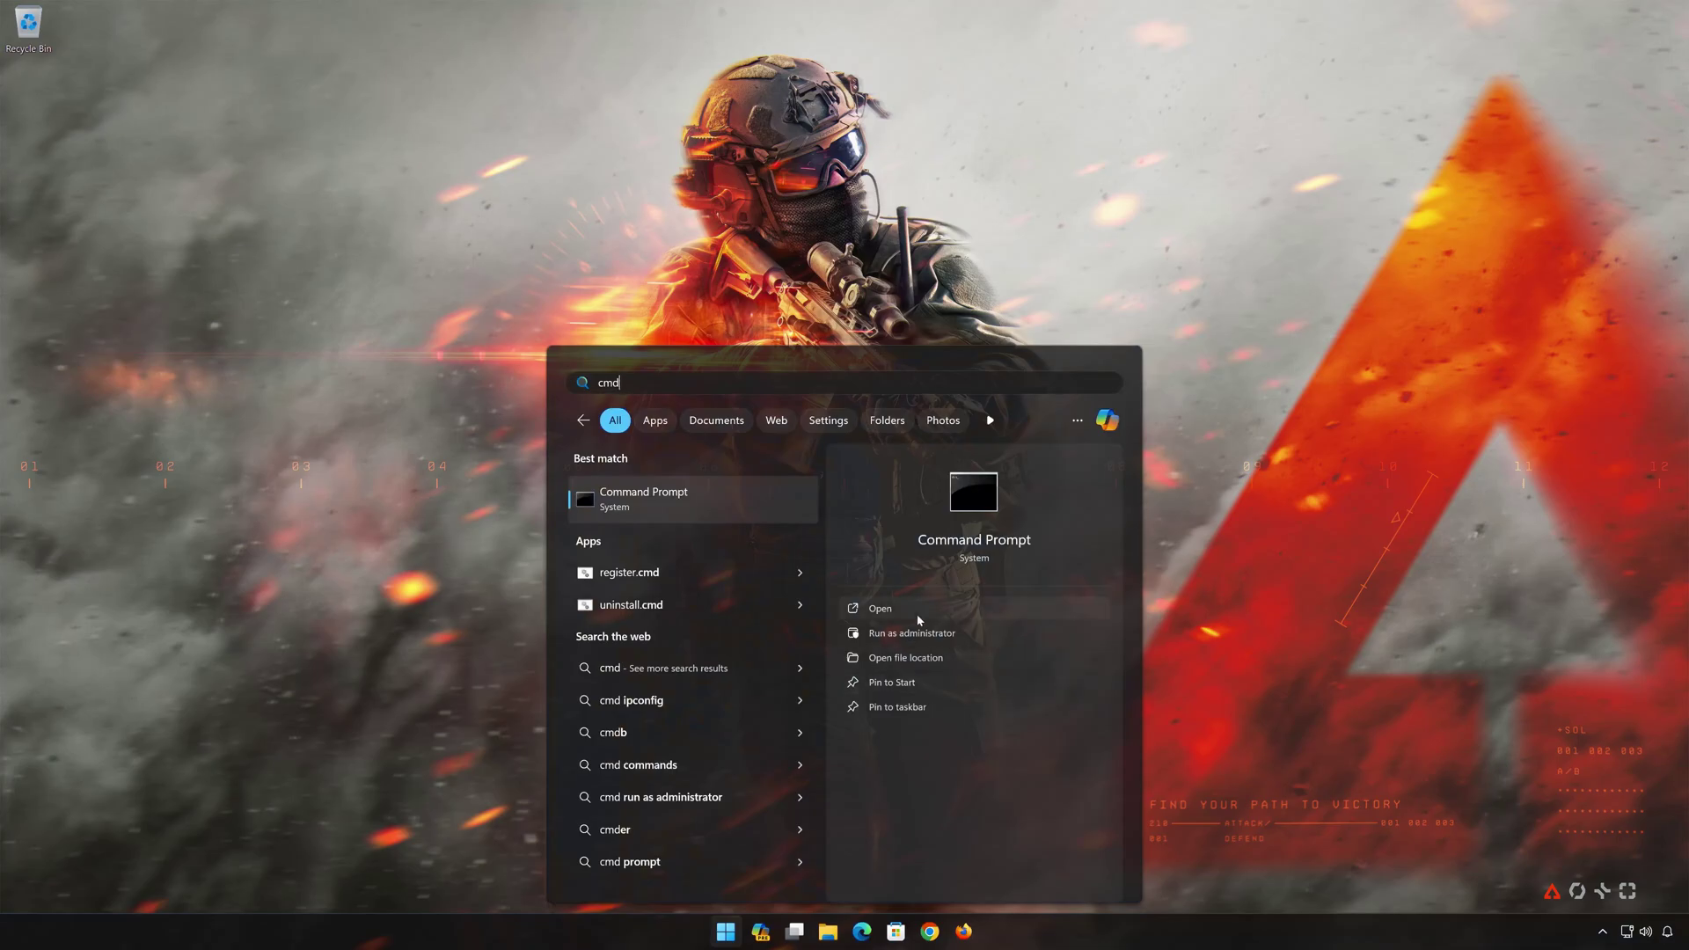
pyautogui.click(989, 633)
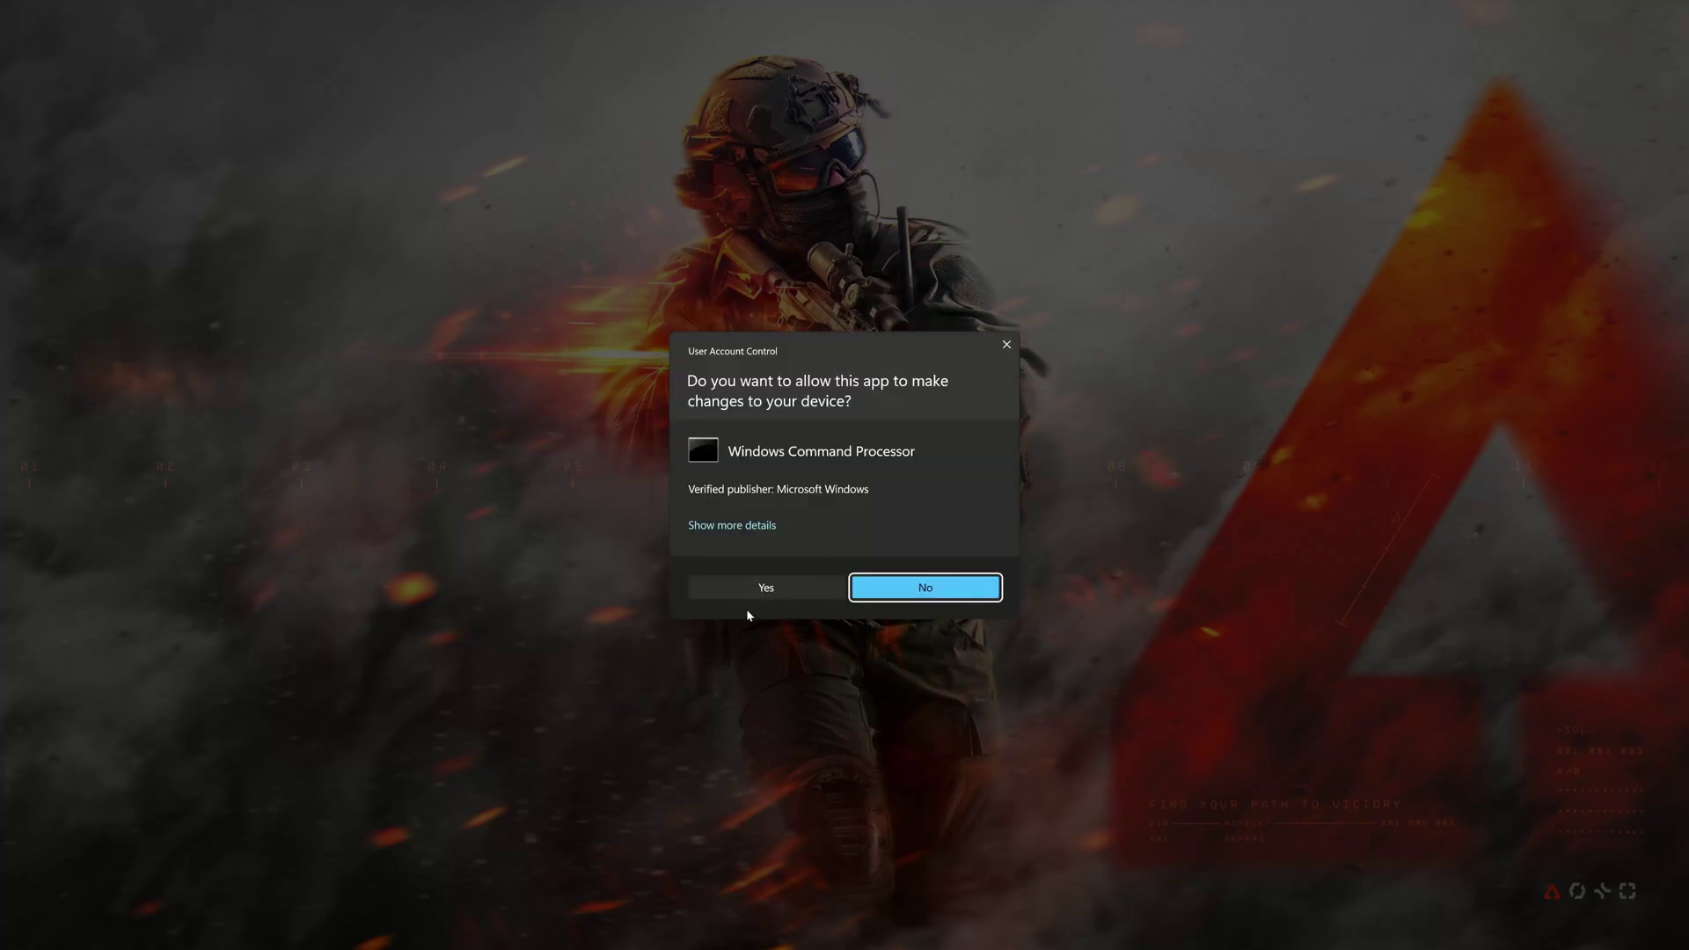
pyautogui.click(773, 593)
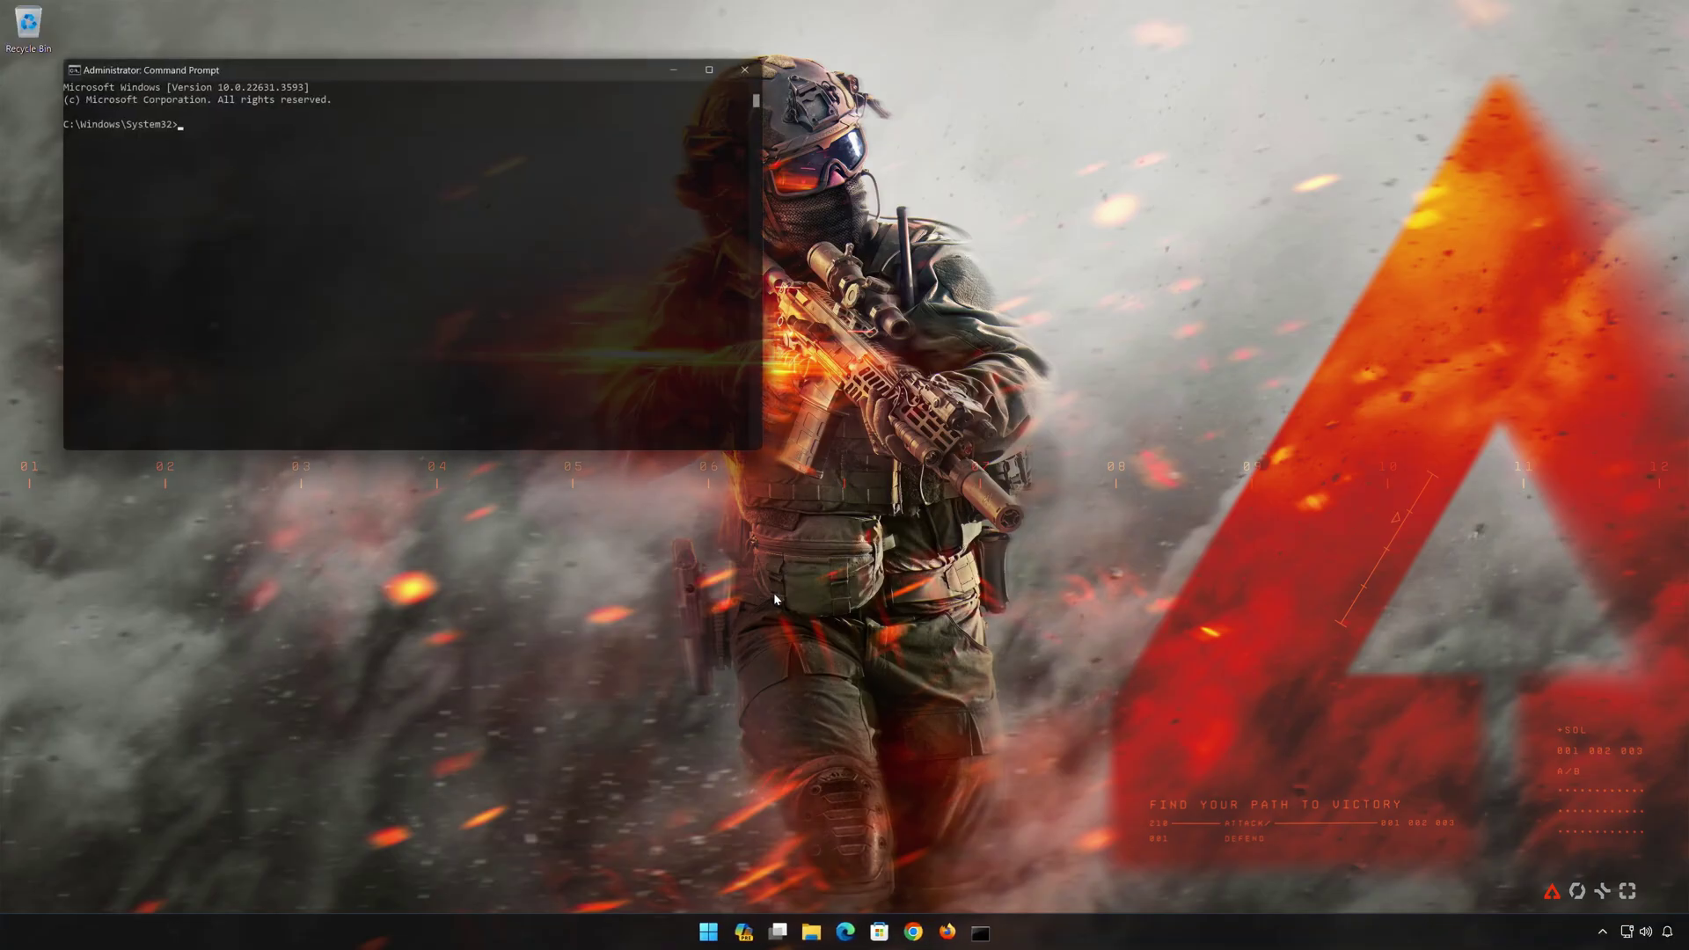
# Run ipconfig /release and ipconfig /renew to refresh the IP address.
pyautogui.moveTo(479, 81); pyautogui.dragTo(926, 203)
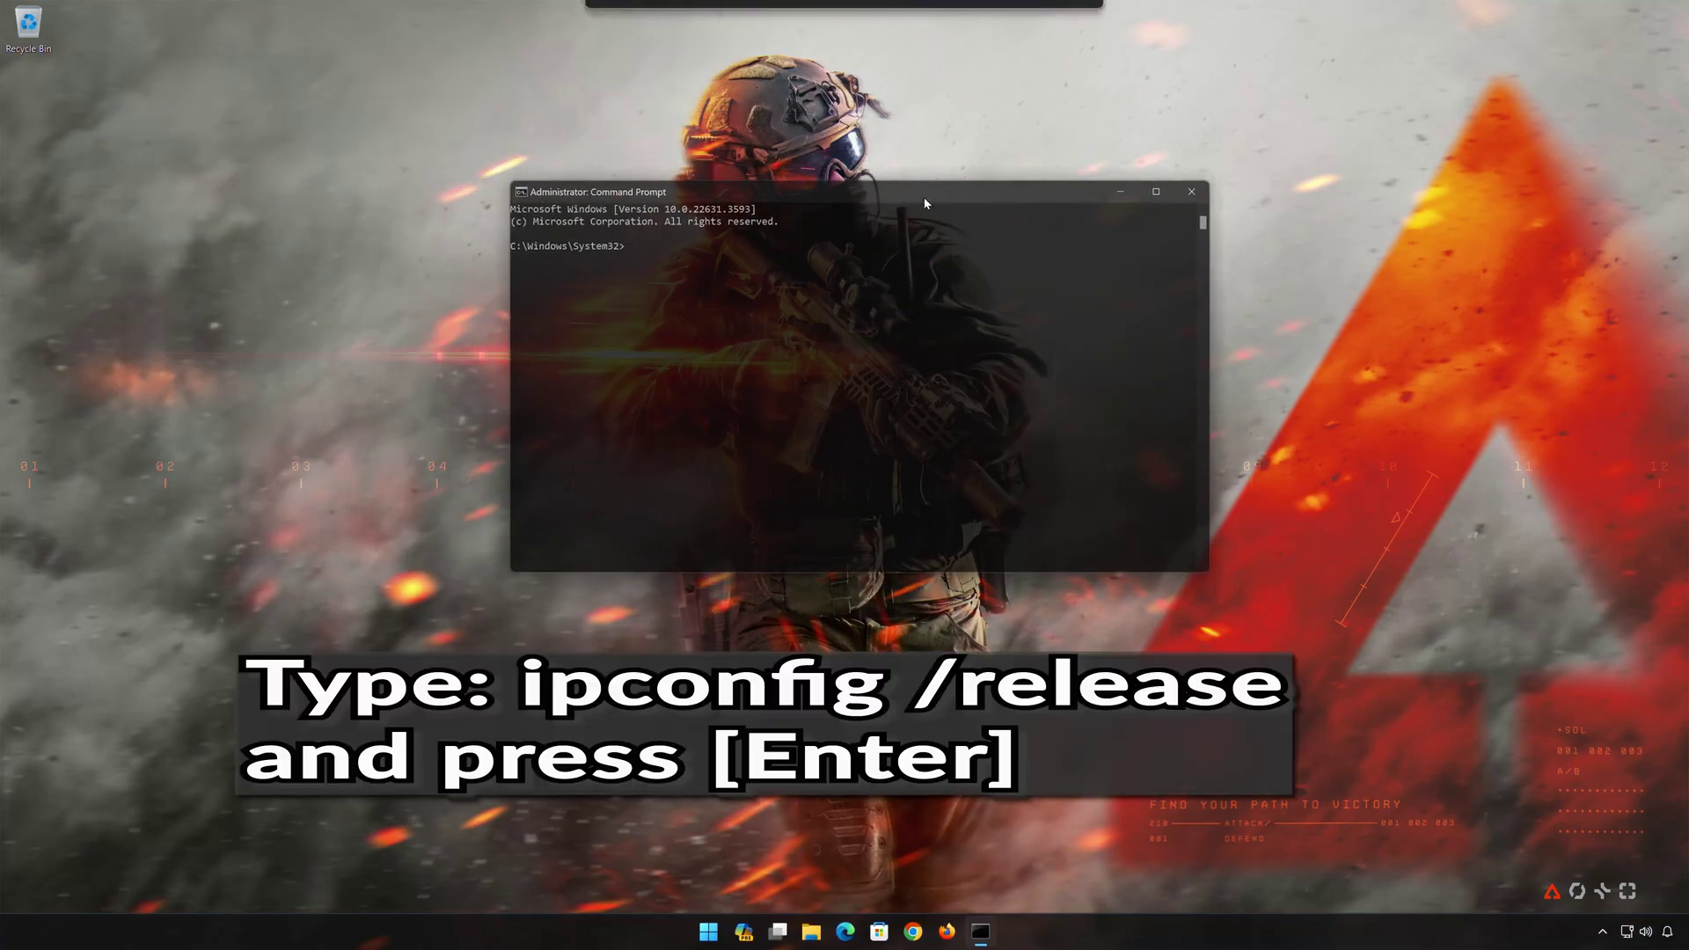
pyautogui.write('ip')
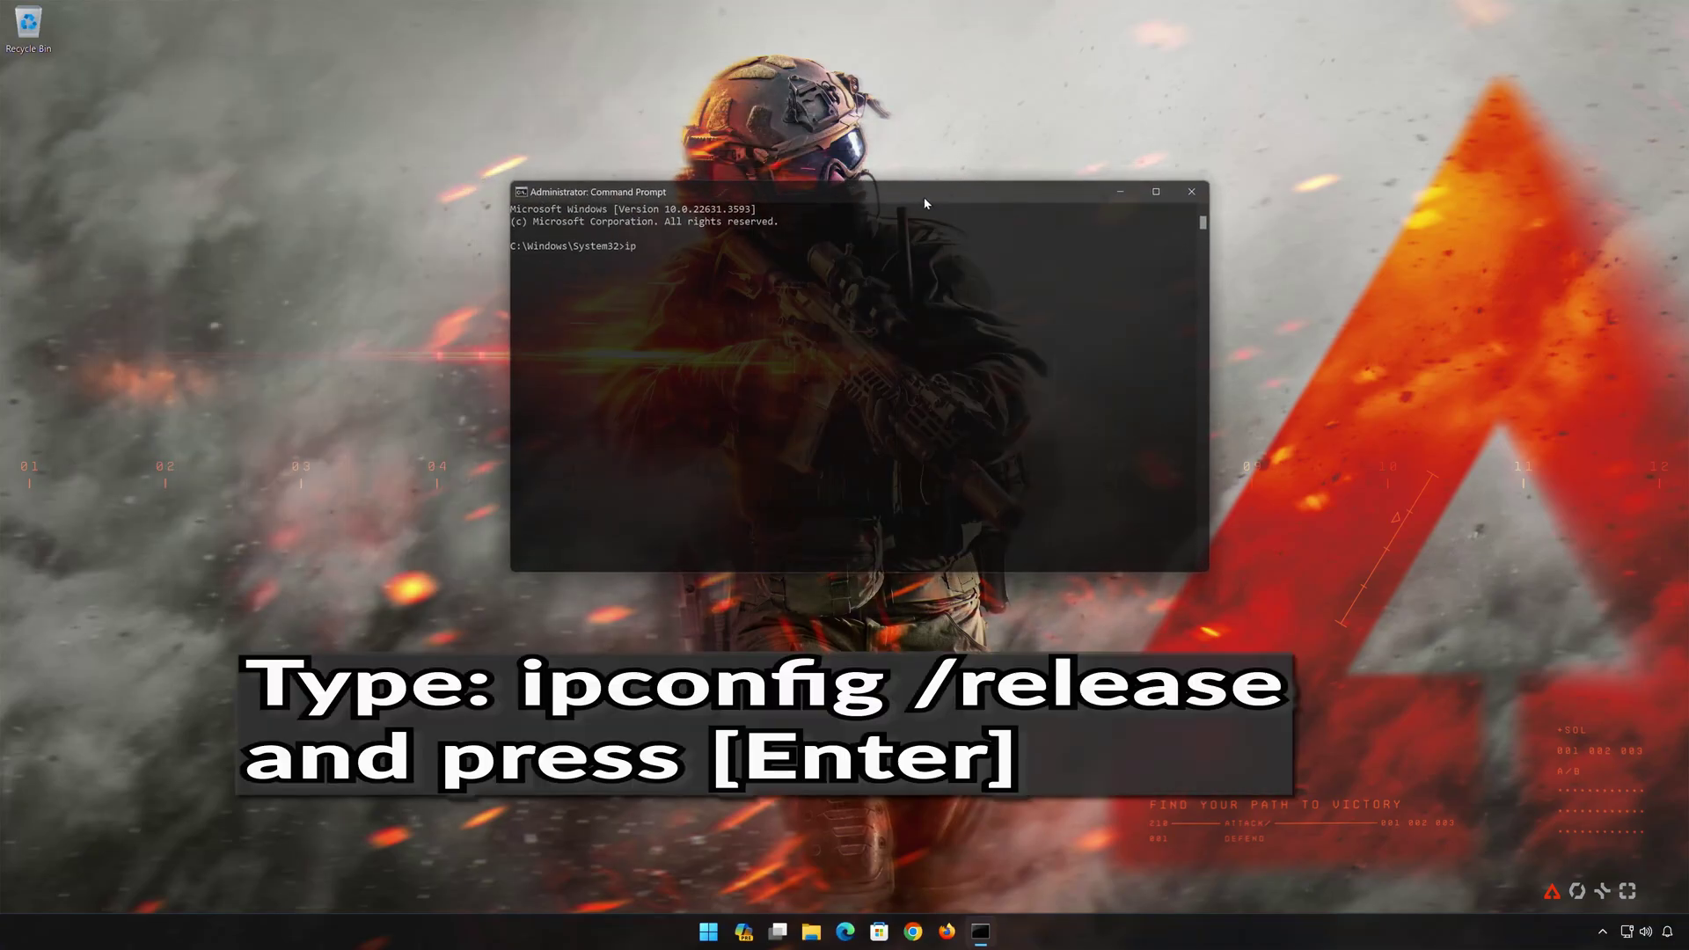
pyautogui.write('config /re')
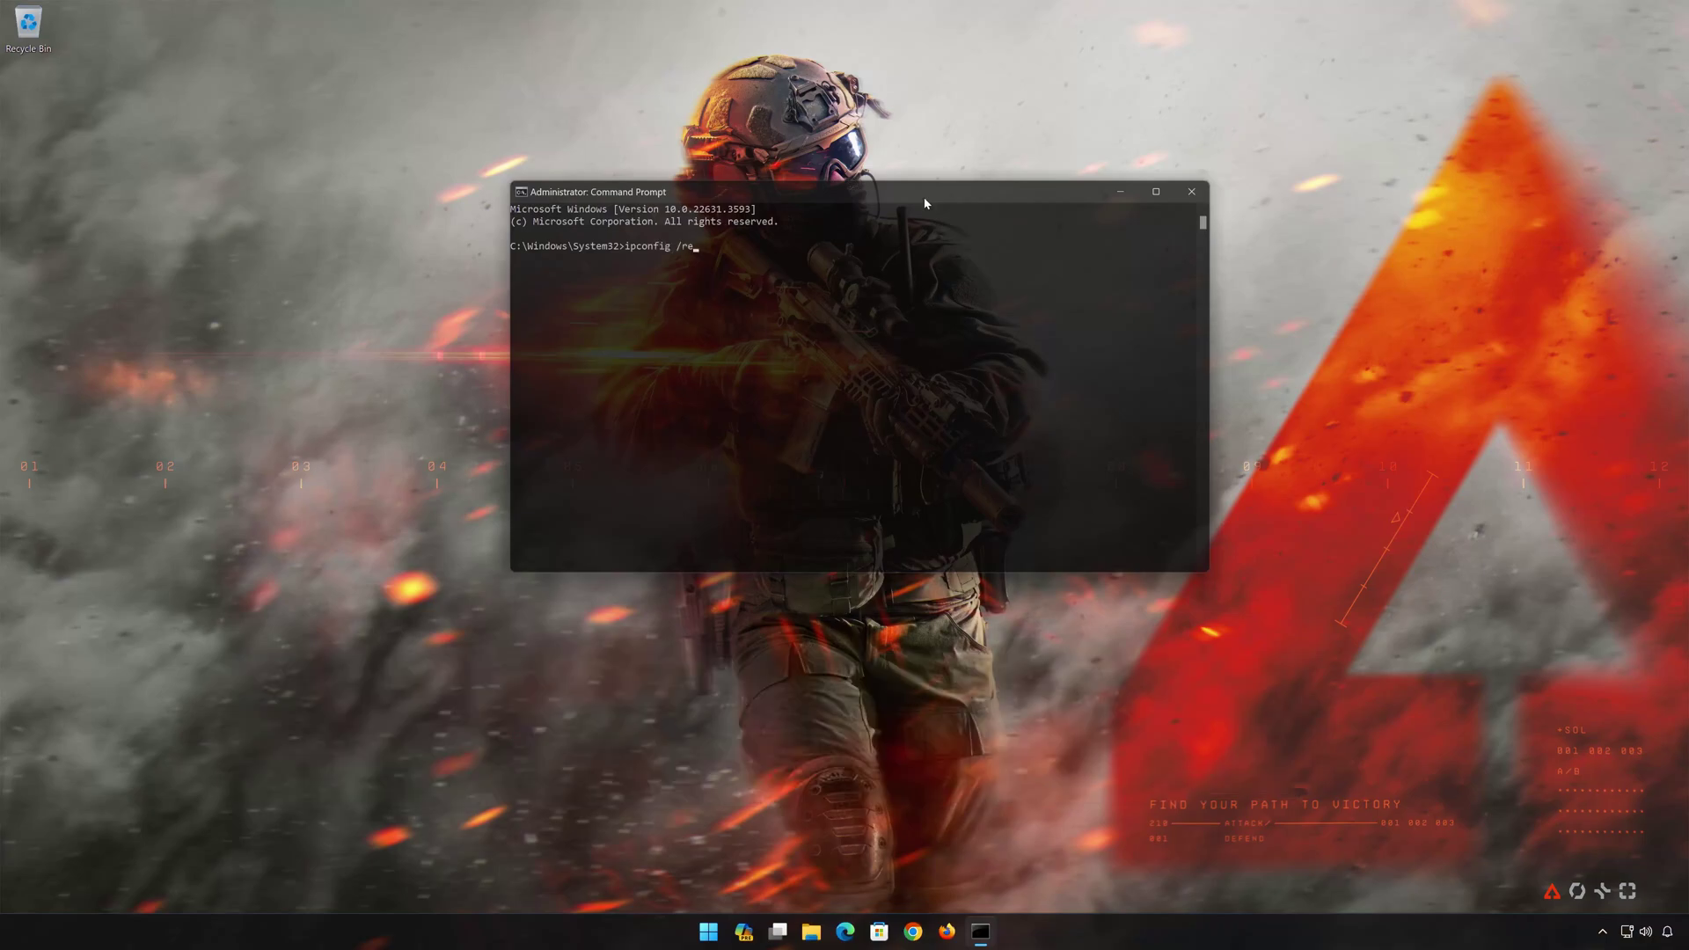
pyautogui.write('lease')
pyautogui.press('Return')
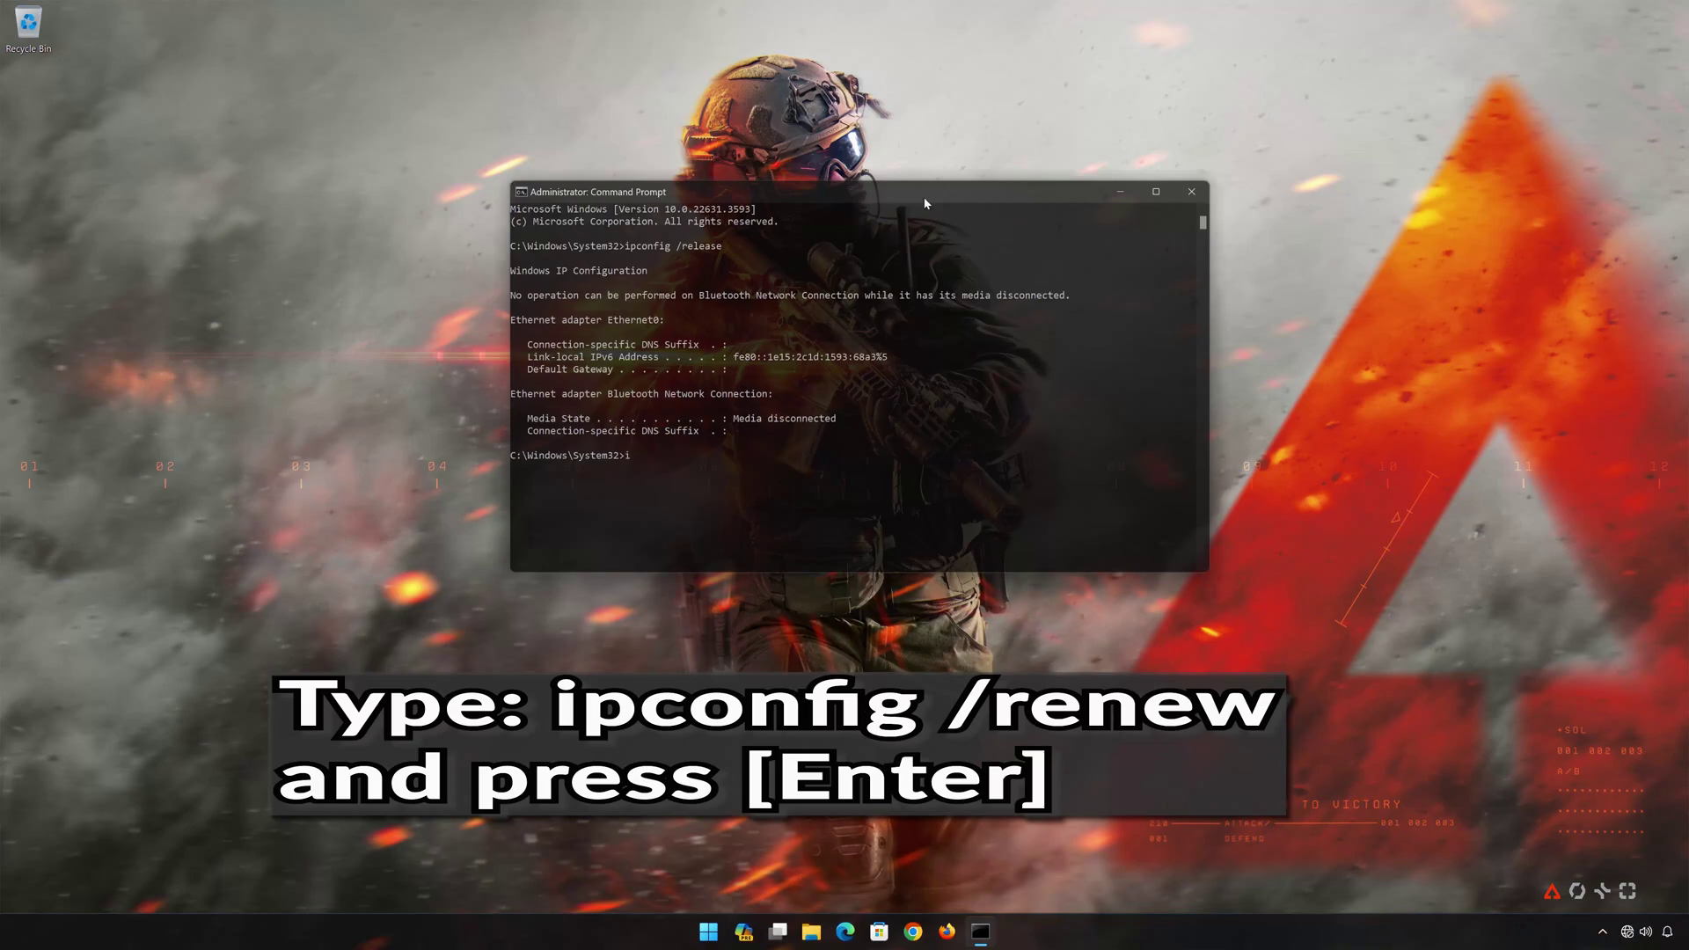
pyautogui.write('ipconfig')
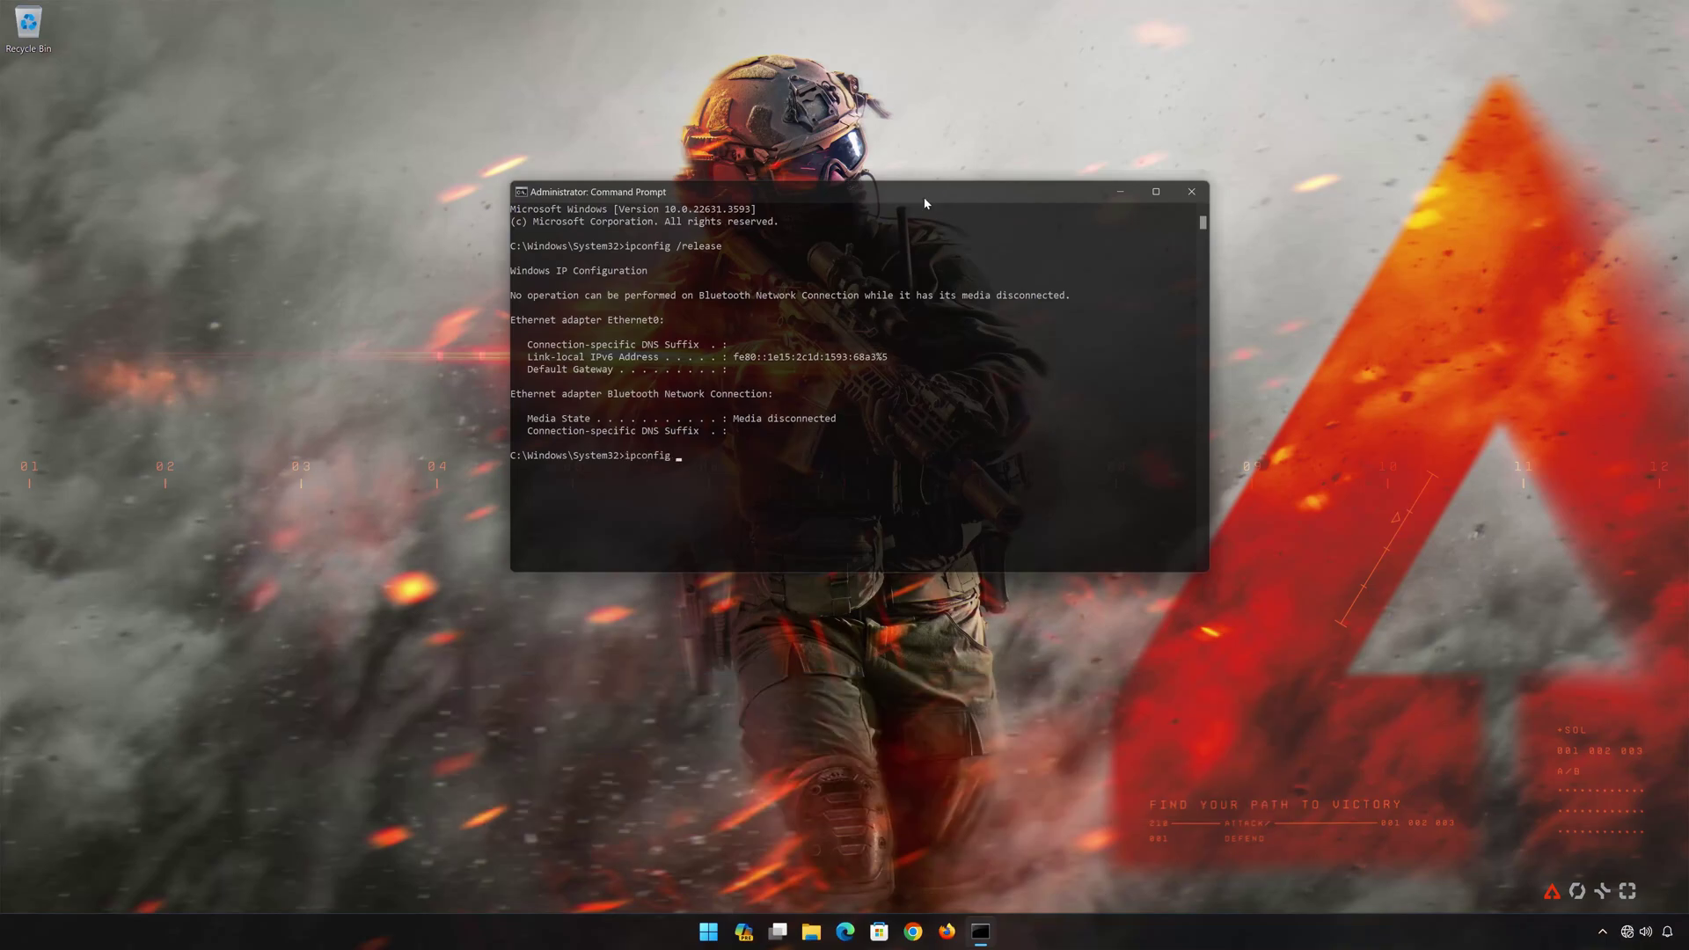
pyautogui.write(' /re')
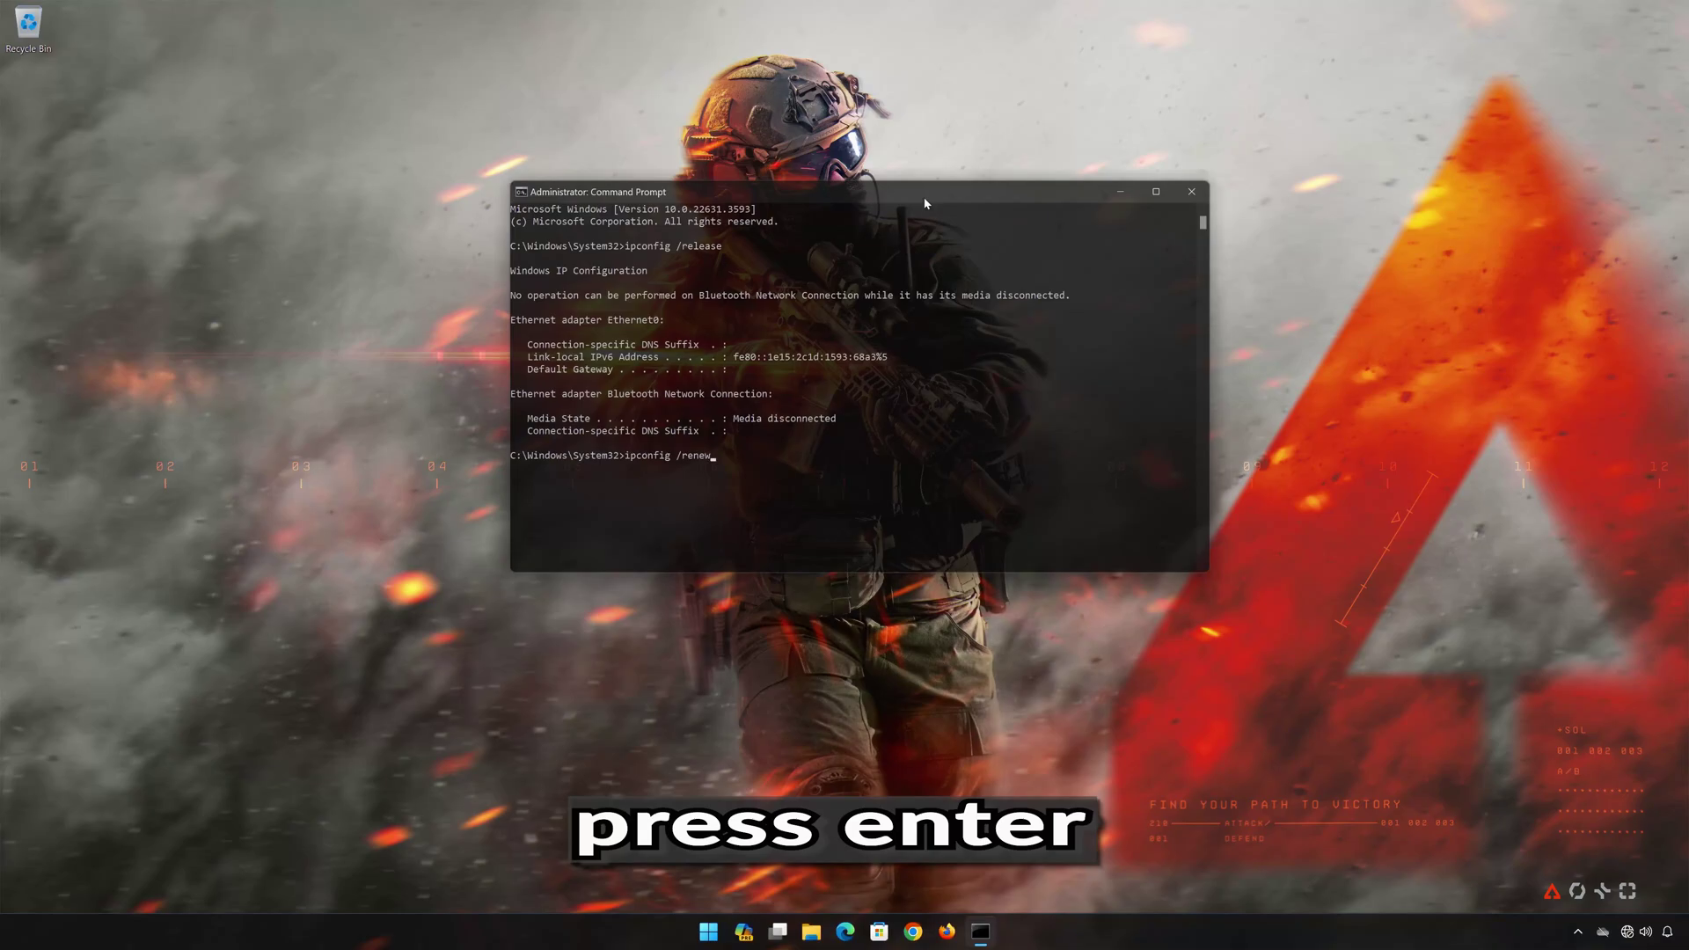
pyautogui.write('new')
pyautogui.press('Return')
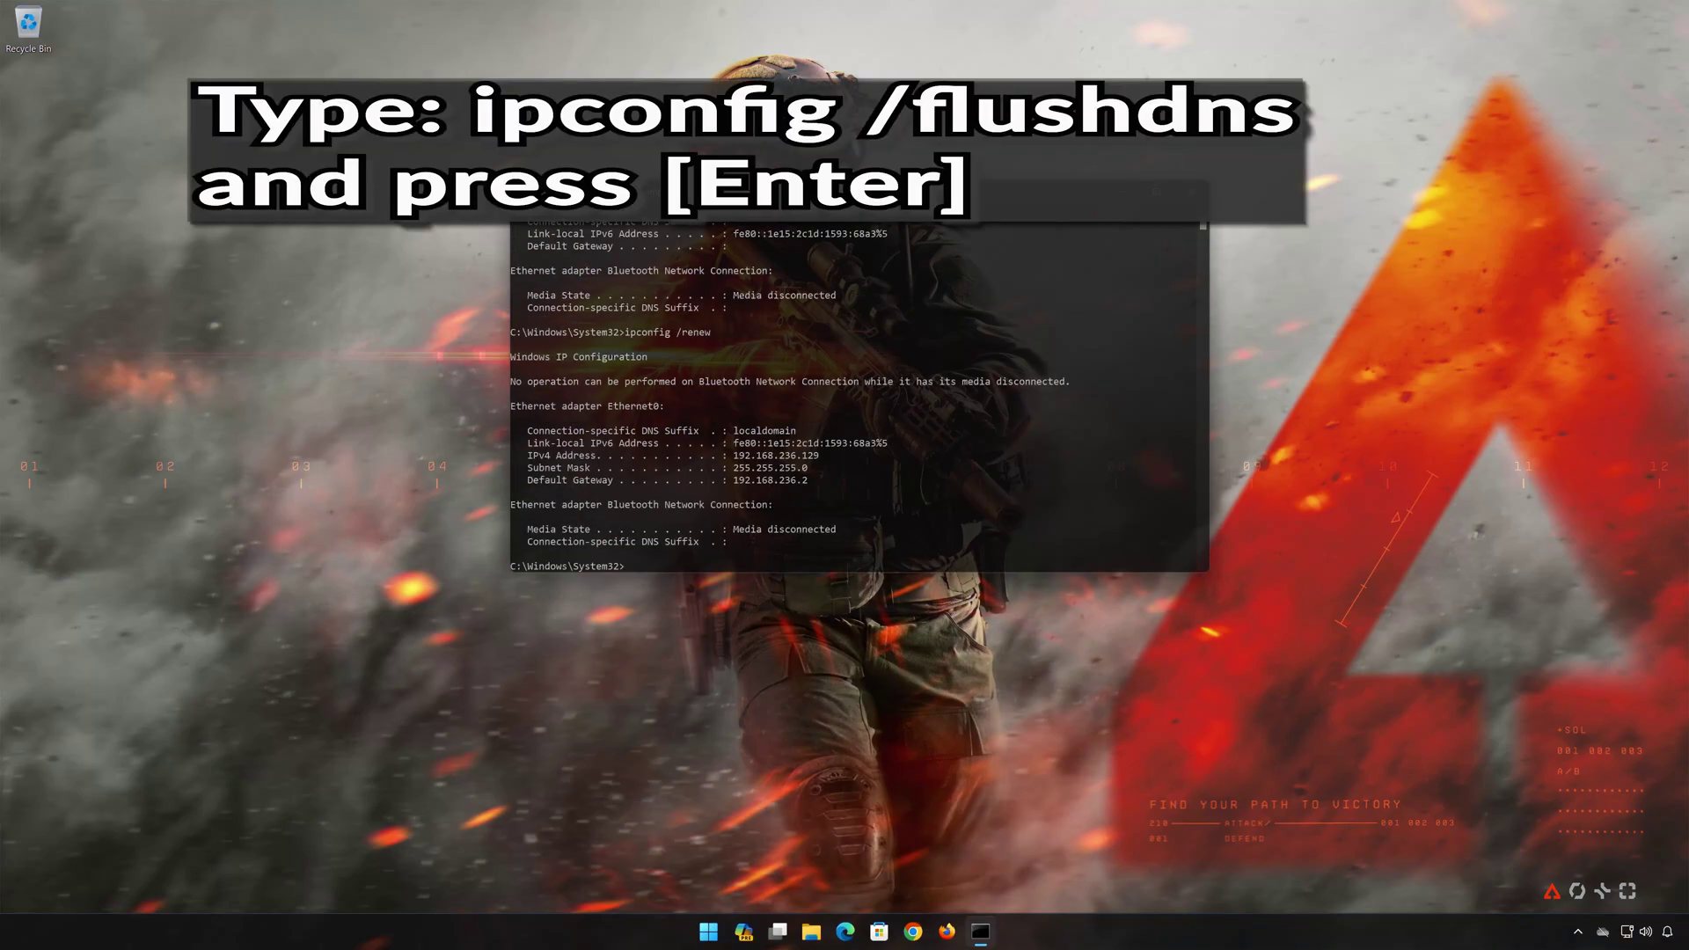
# Flush the DNS resolver cache with ipconfig /flushdns and exit Command Prompt.
pyautogui.write('ipconfig /flush')
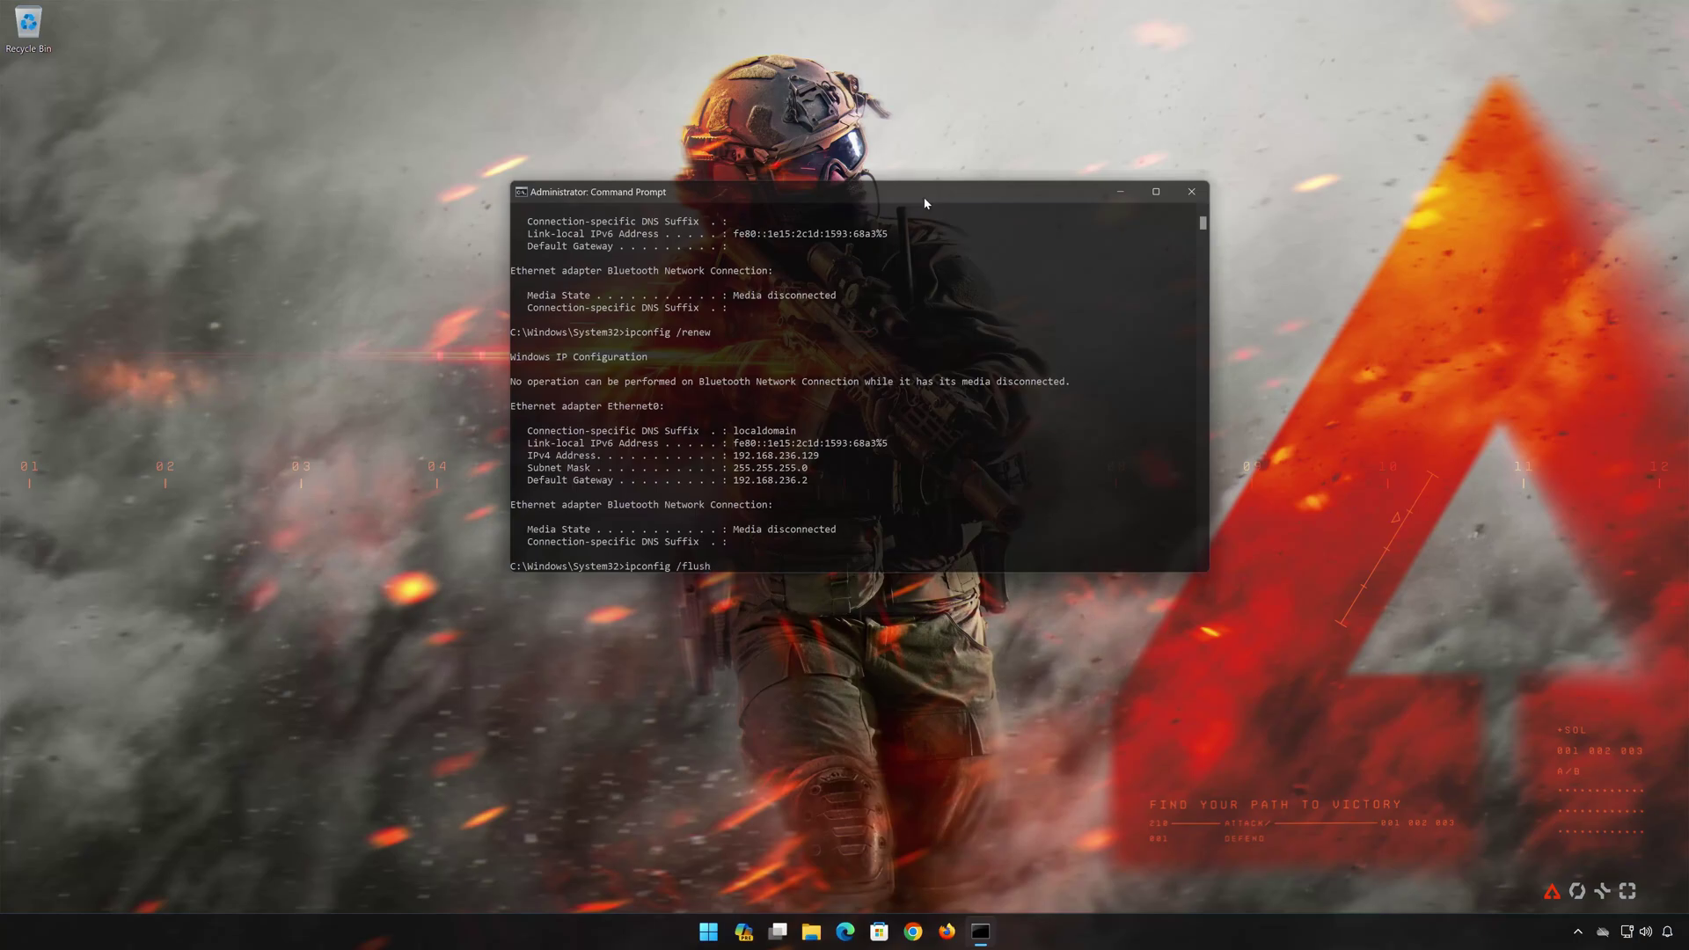
pyautogui.write('dns')
pyautogui.press('Return')
pyautogui.write('exit')
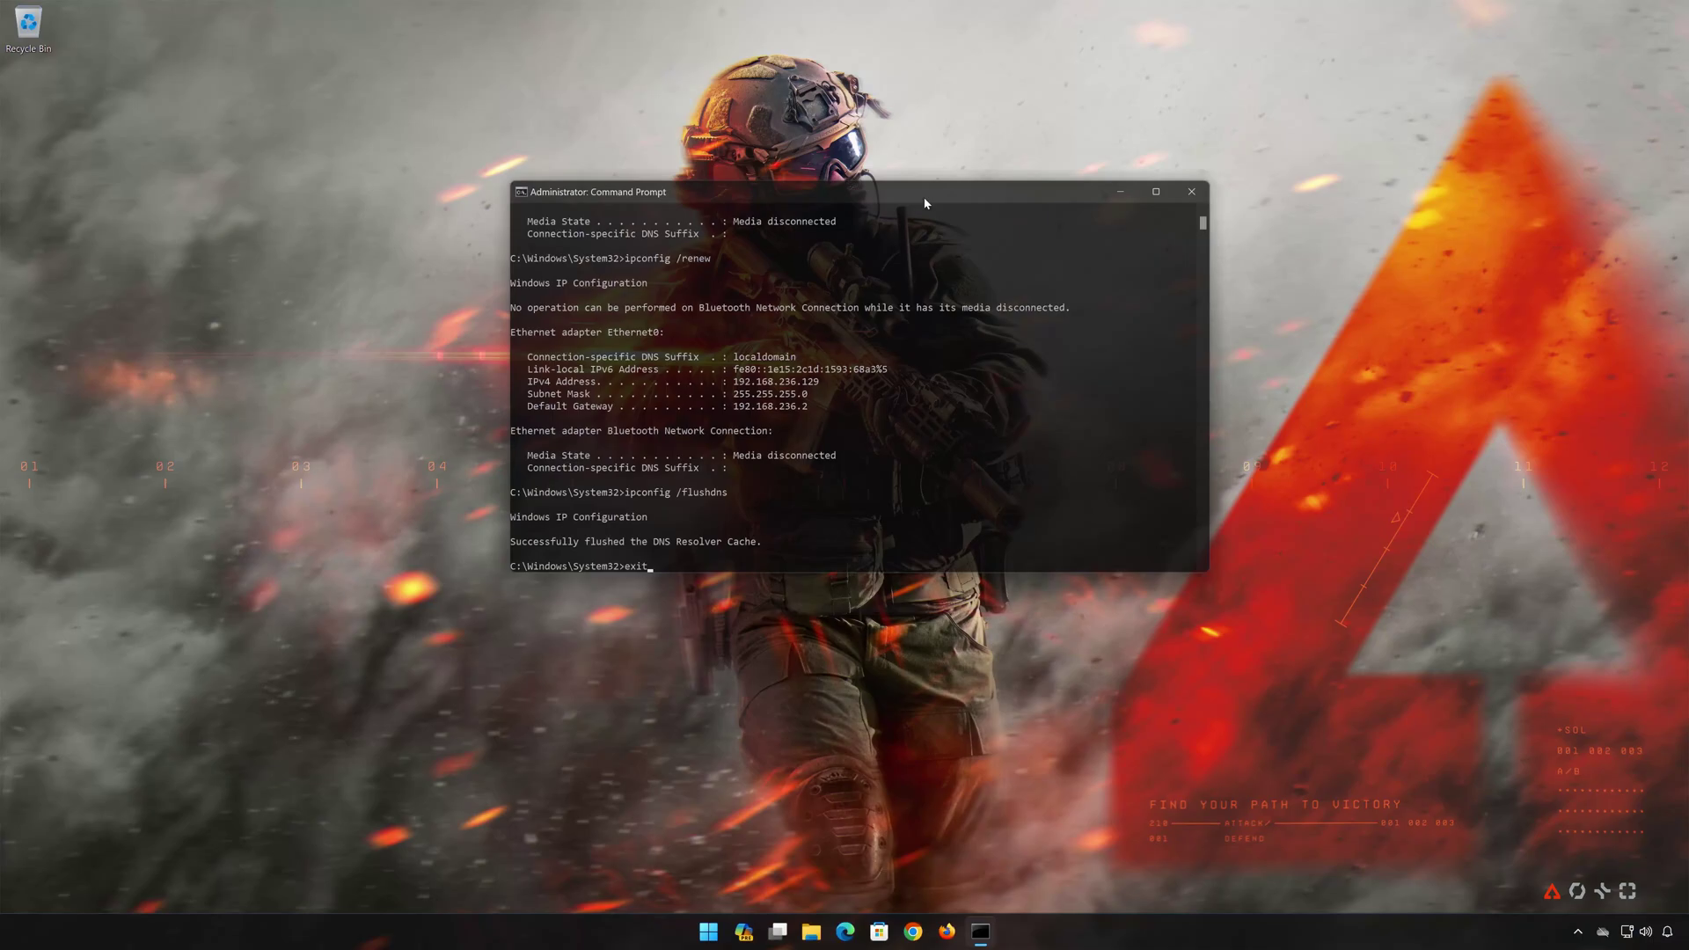
pyautogui.press('Return')
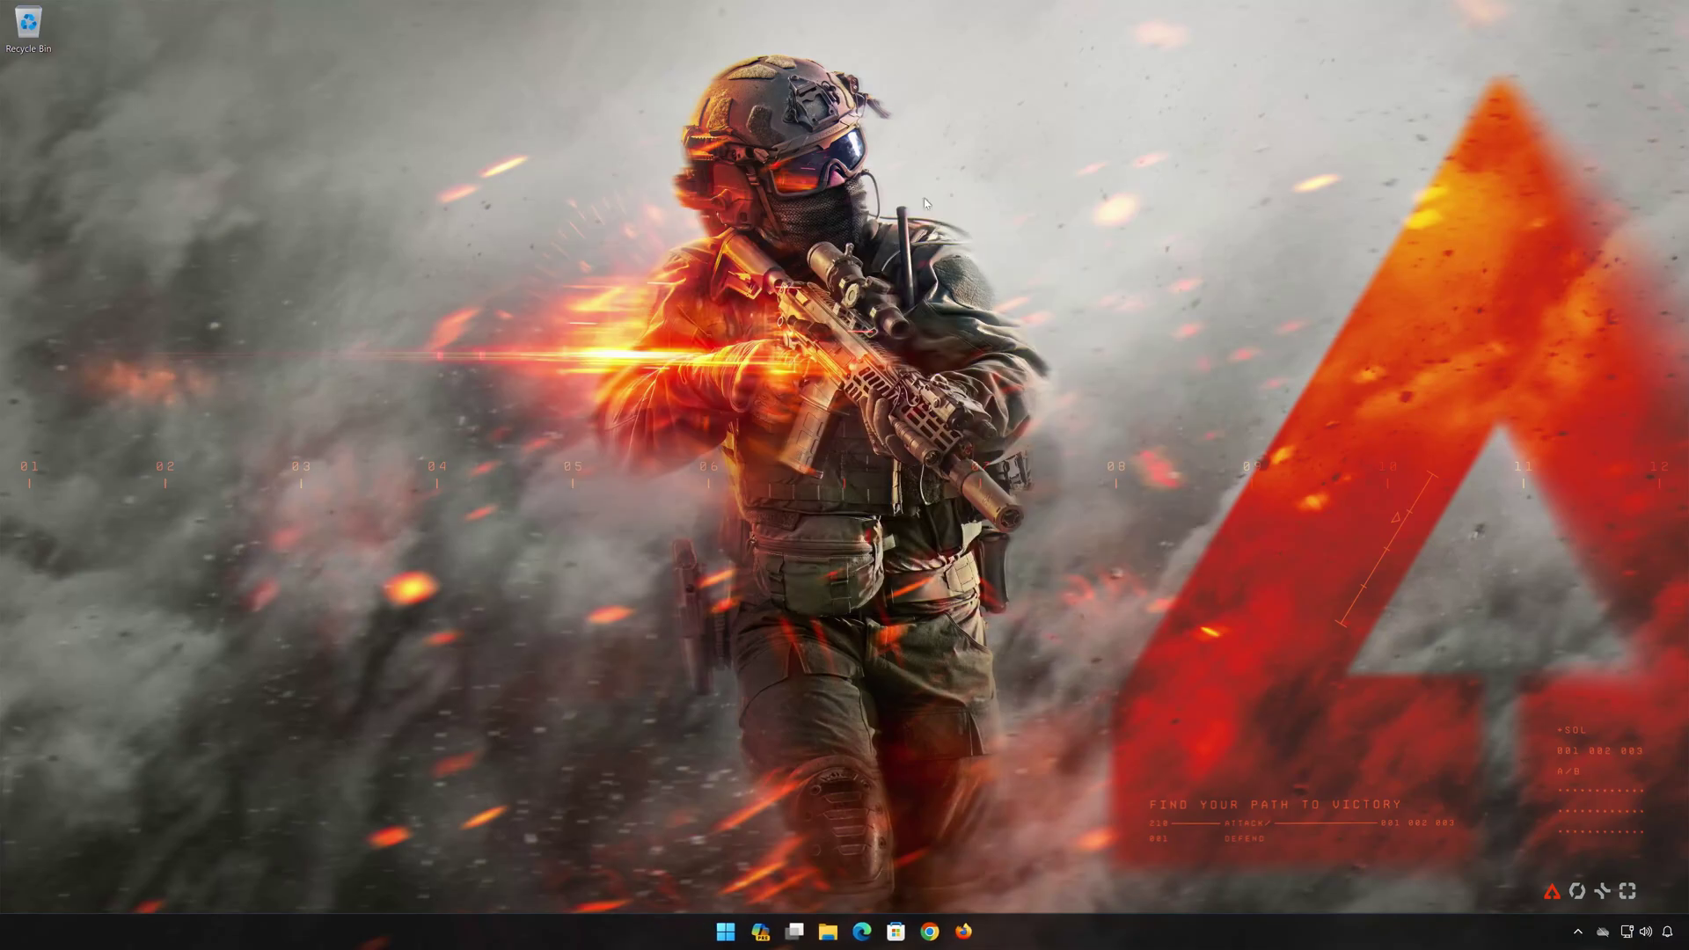
# Restart Windows from the Start power menu, then open Start after the reboot.
pyautogui.click(740, 945)
pyautogui.click(1037, 882)
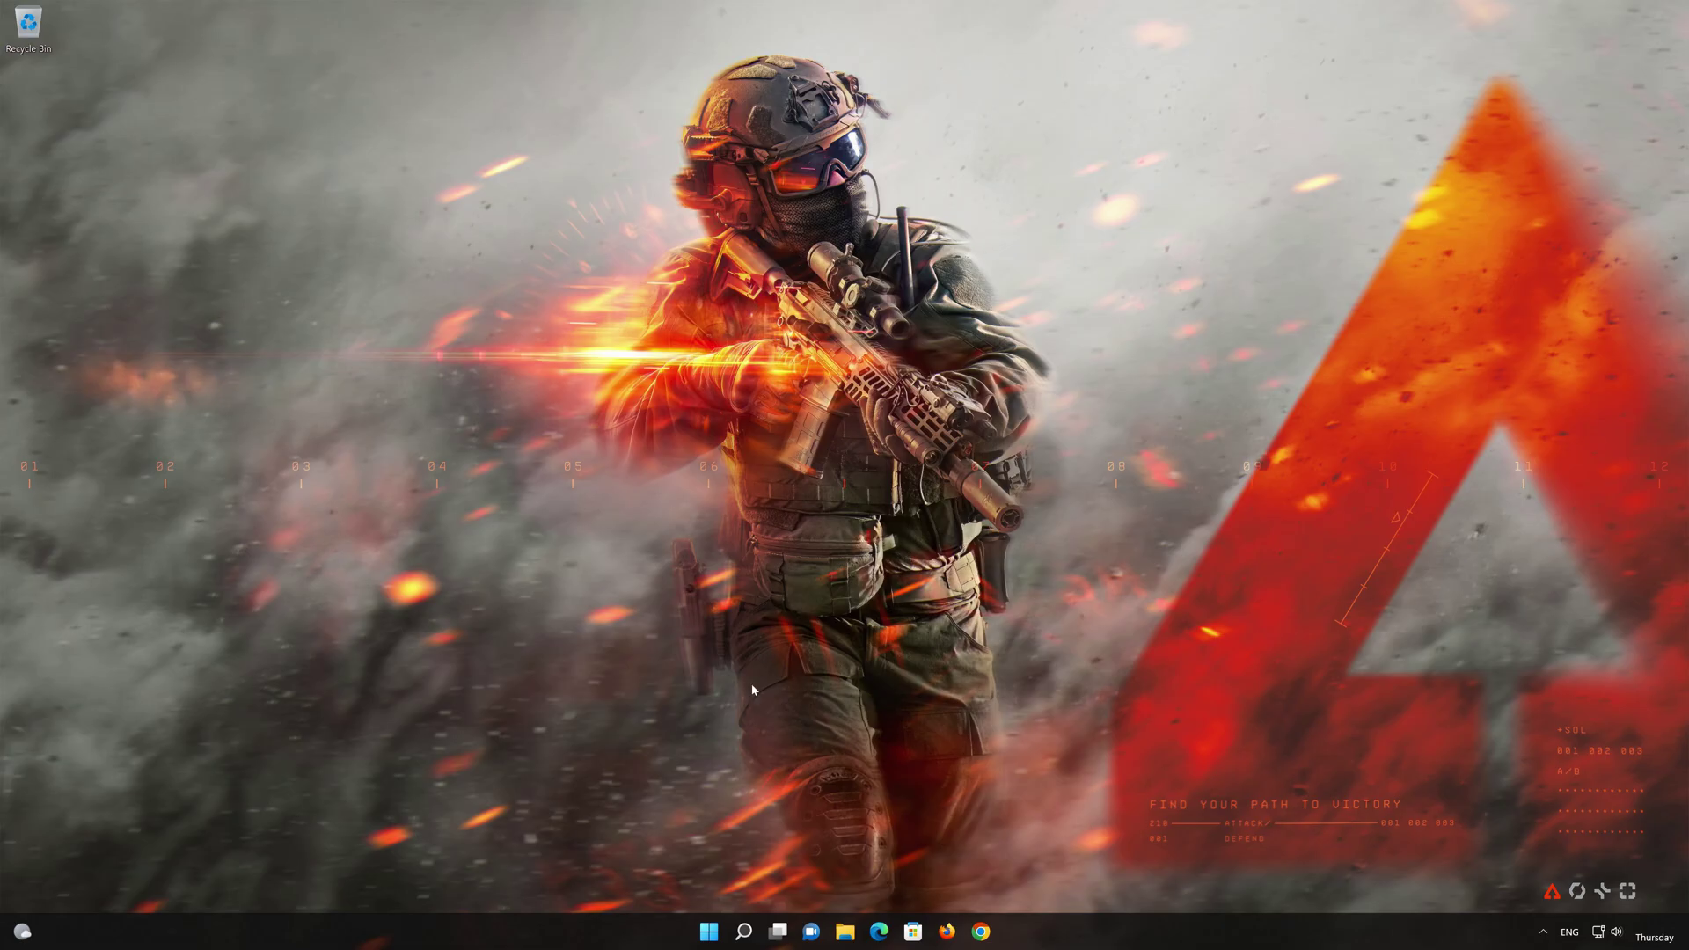
pyautogui.click(703, 928)
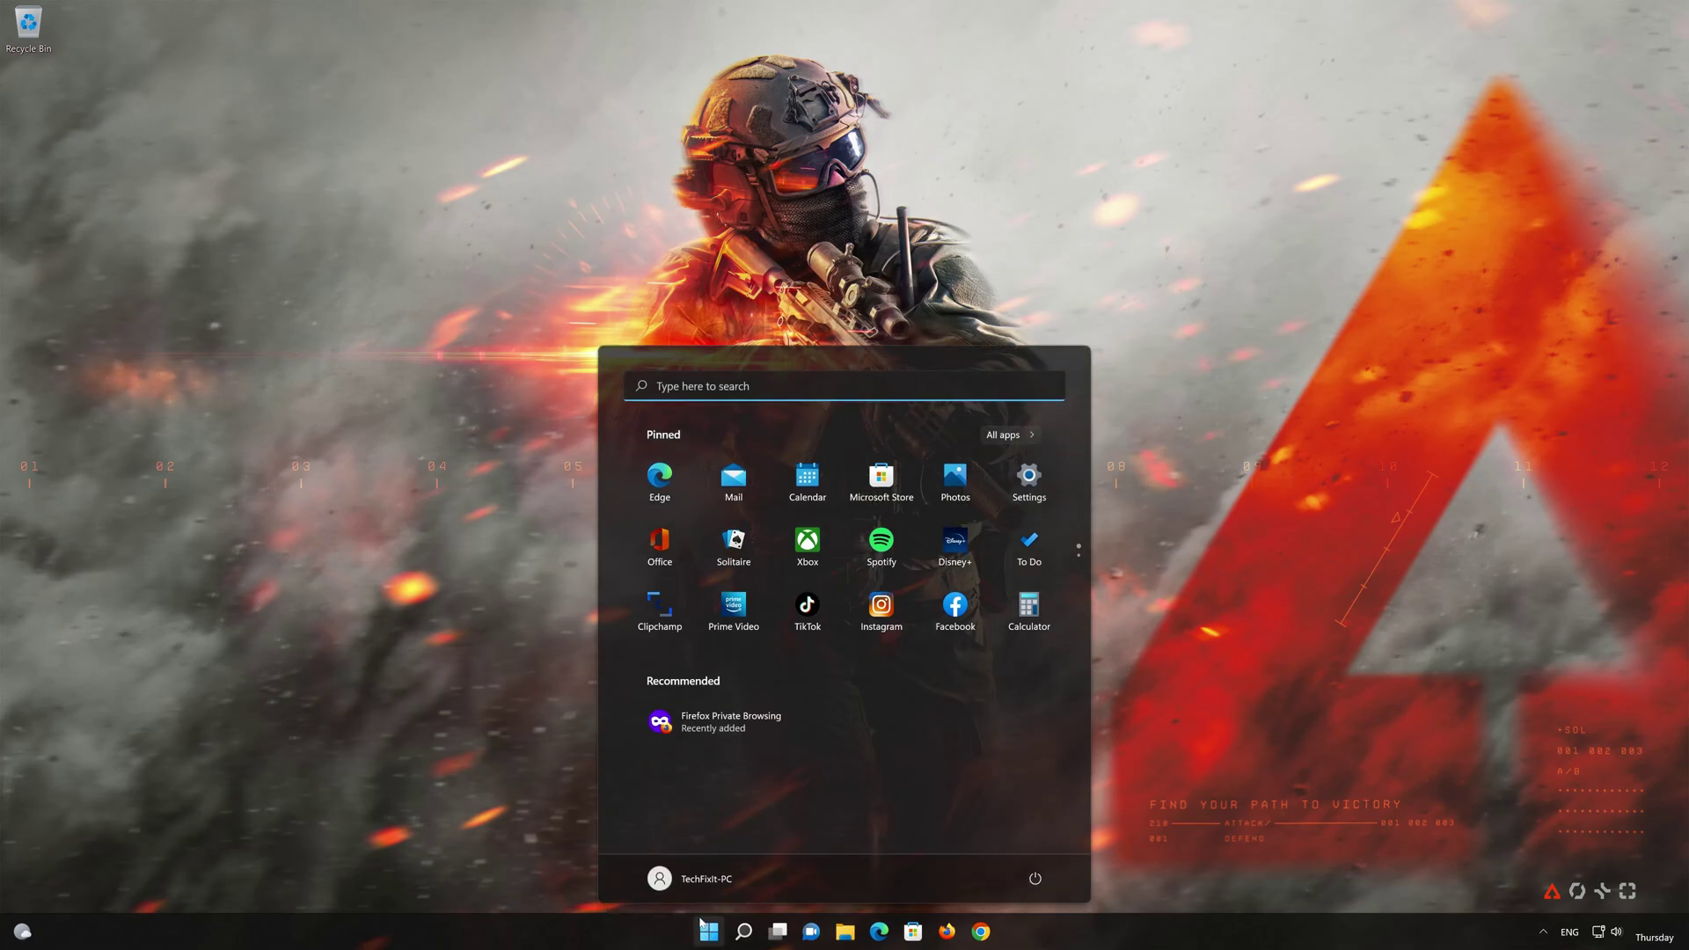
# Open Settings and go to Network & internet > Advanced network settings.
pyautogui.click(1025, 489)
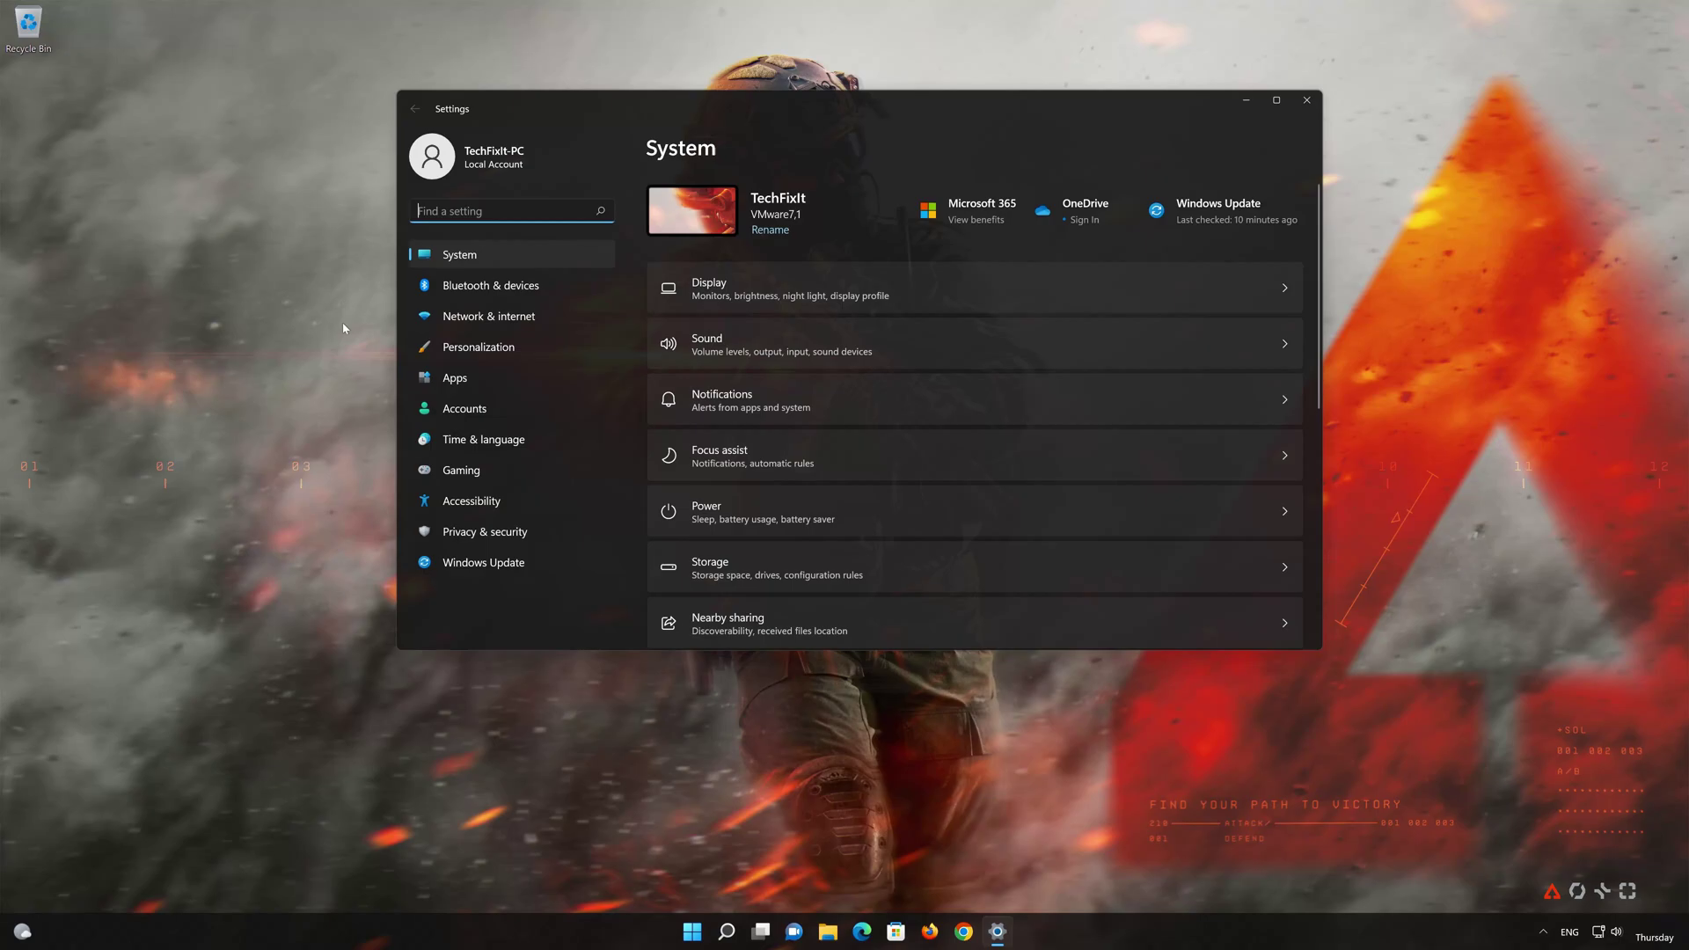
pyautogui.click(511, 320)
pyautogui.scroll(-1, 713, 365)
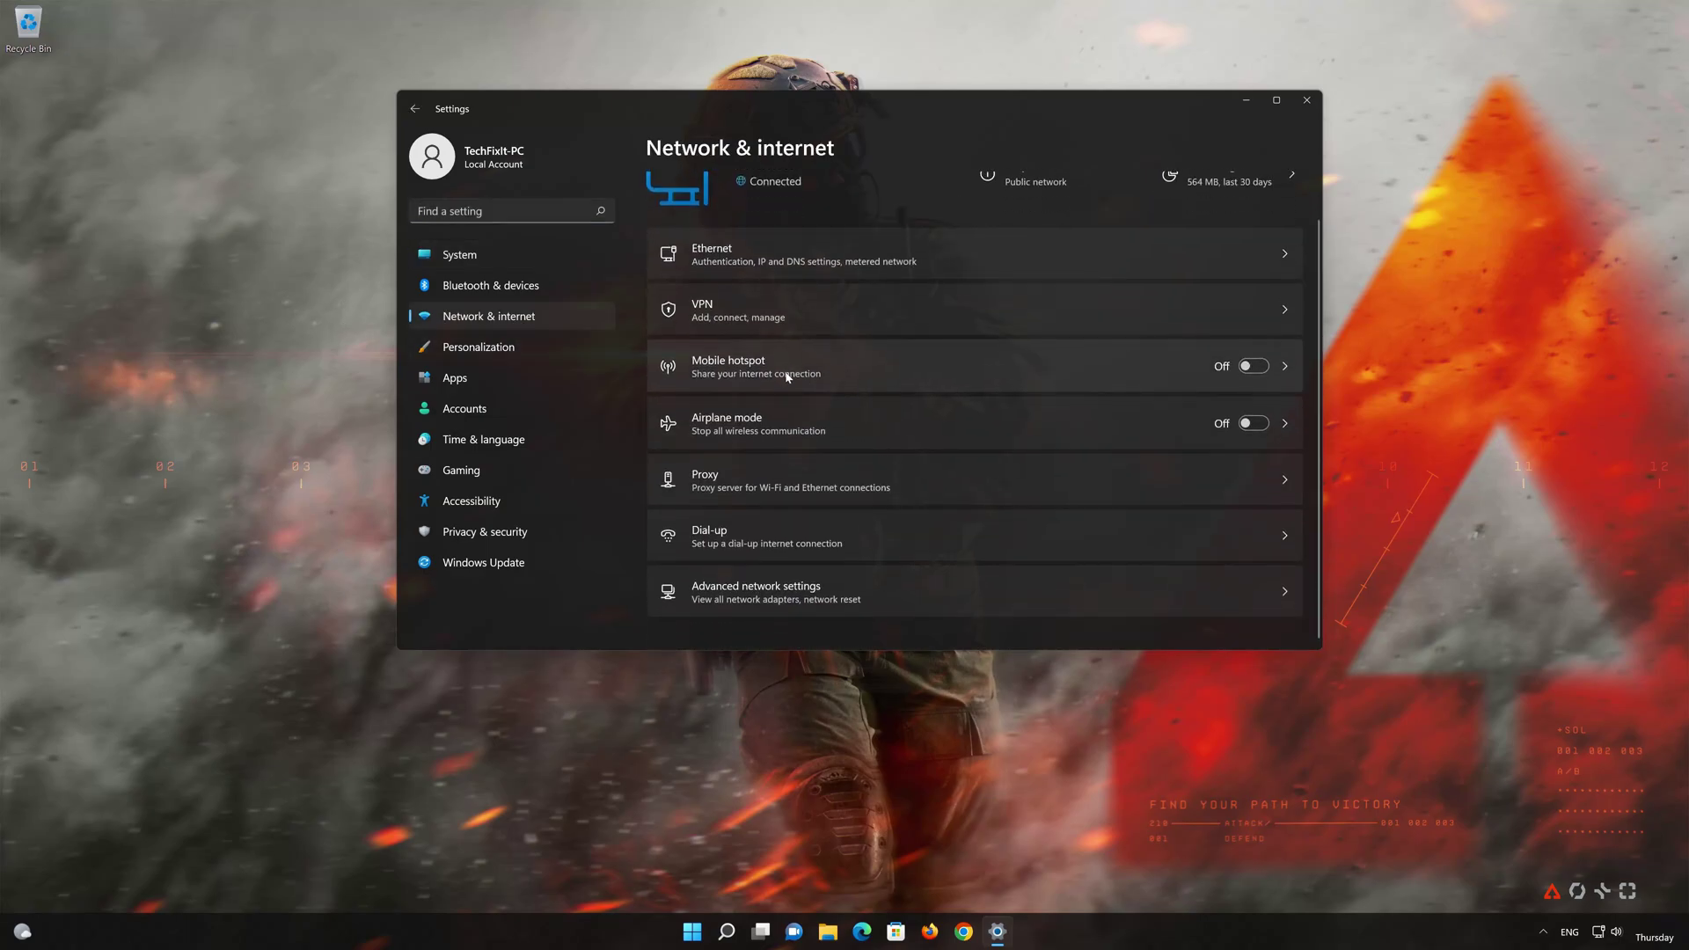
pyautogui.click(772, 605)
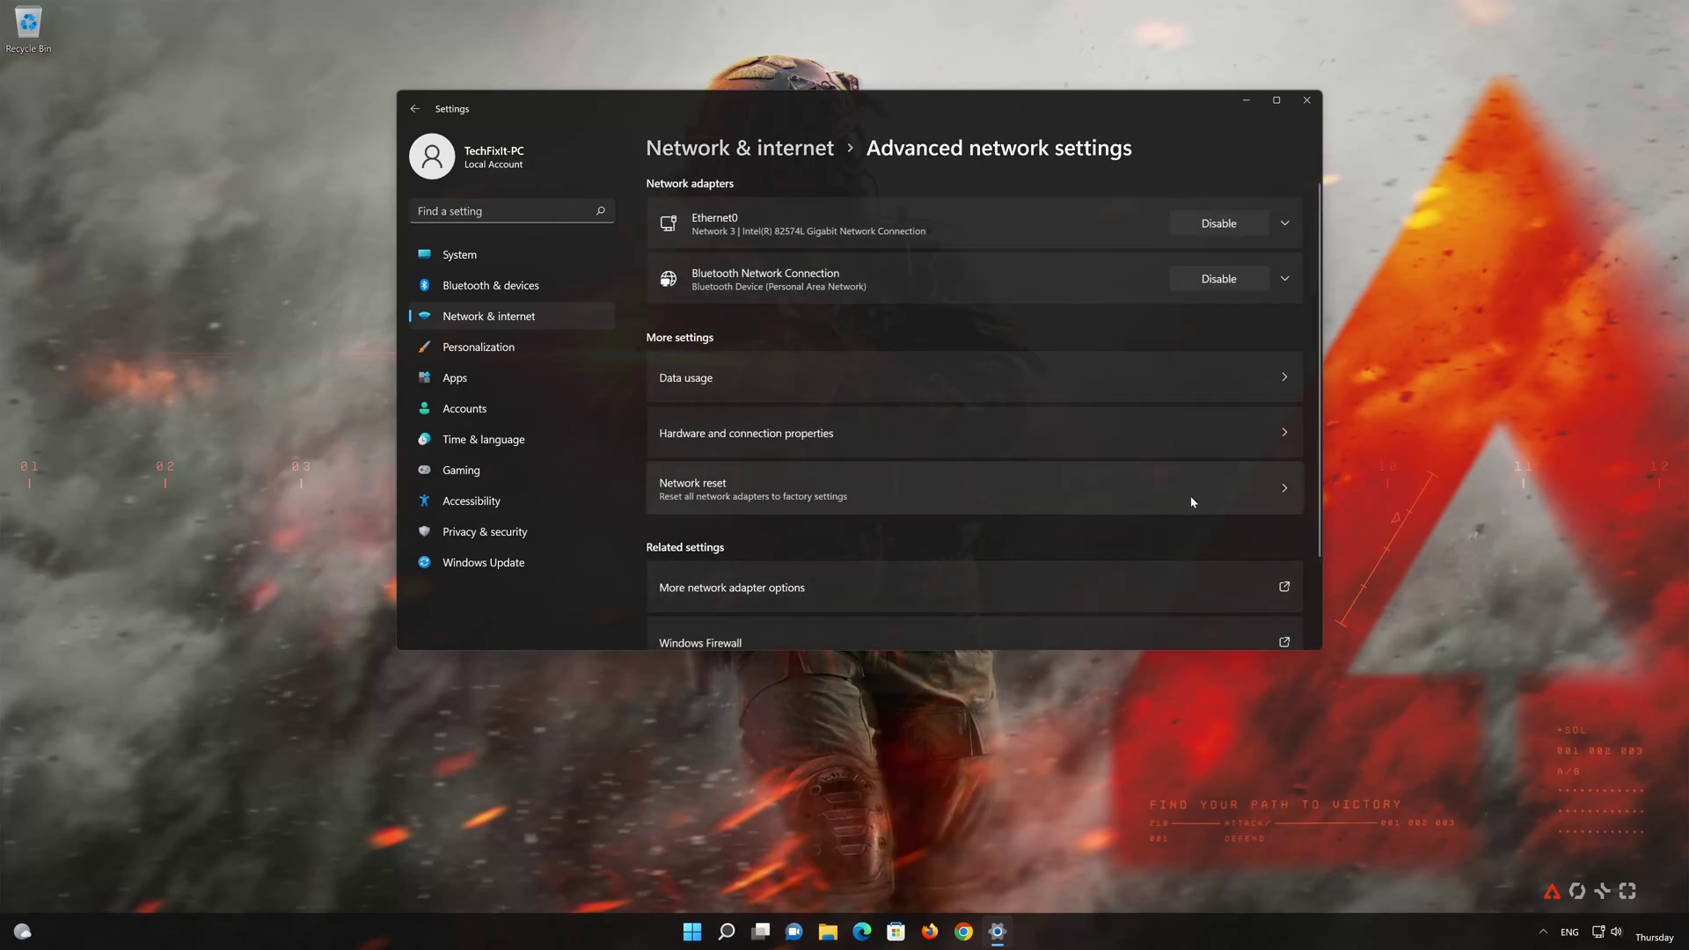
# Open Network reset, choose Reset now, and confirm with Yes.
pyautogui.click(783, 491)
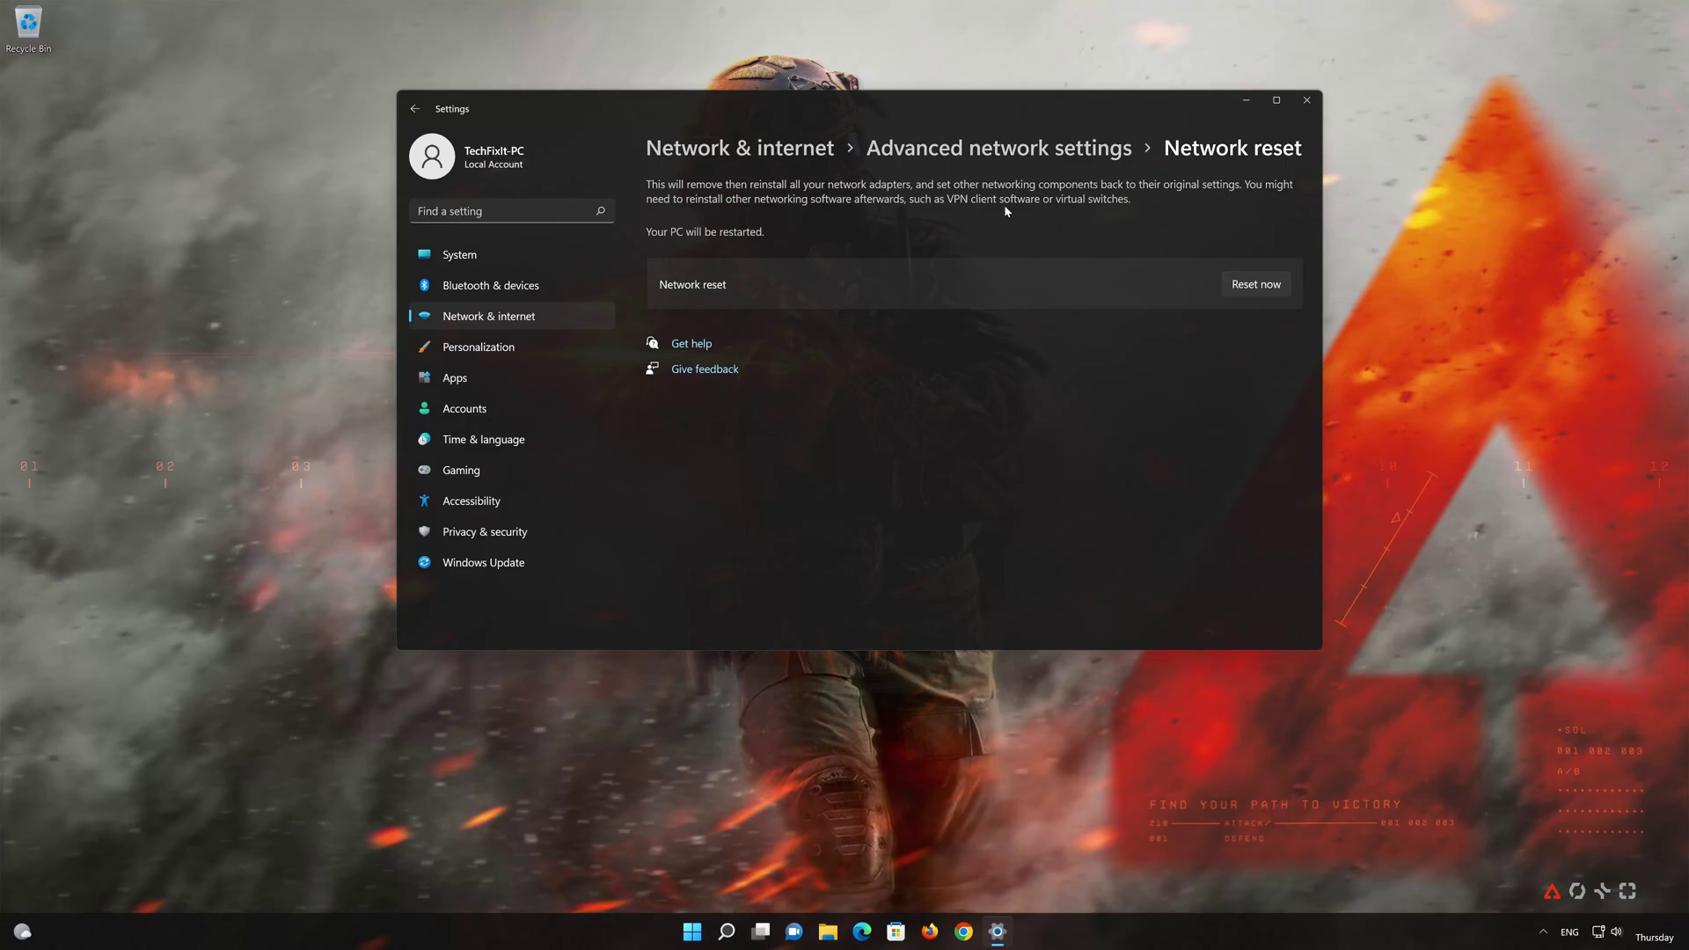
pyautogui.click(1273, 286)
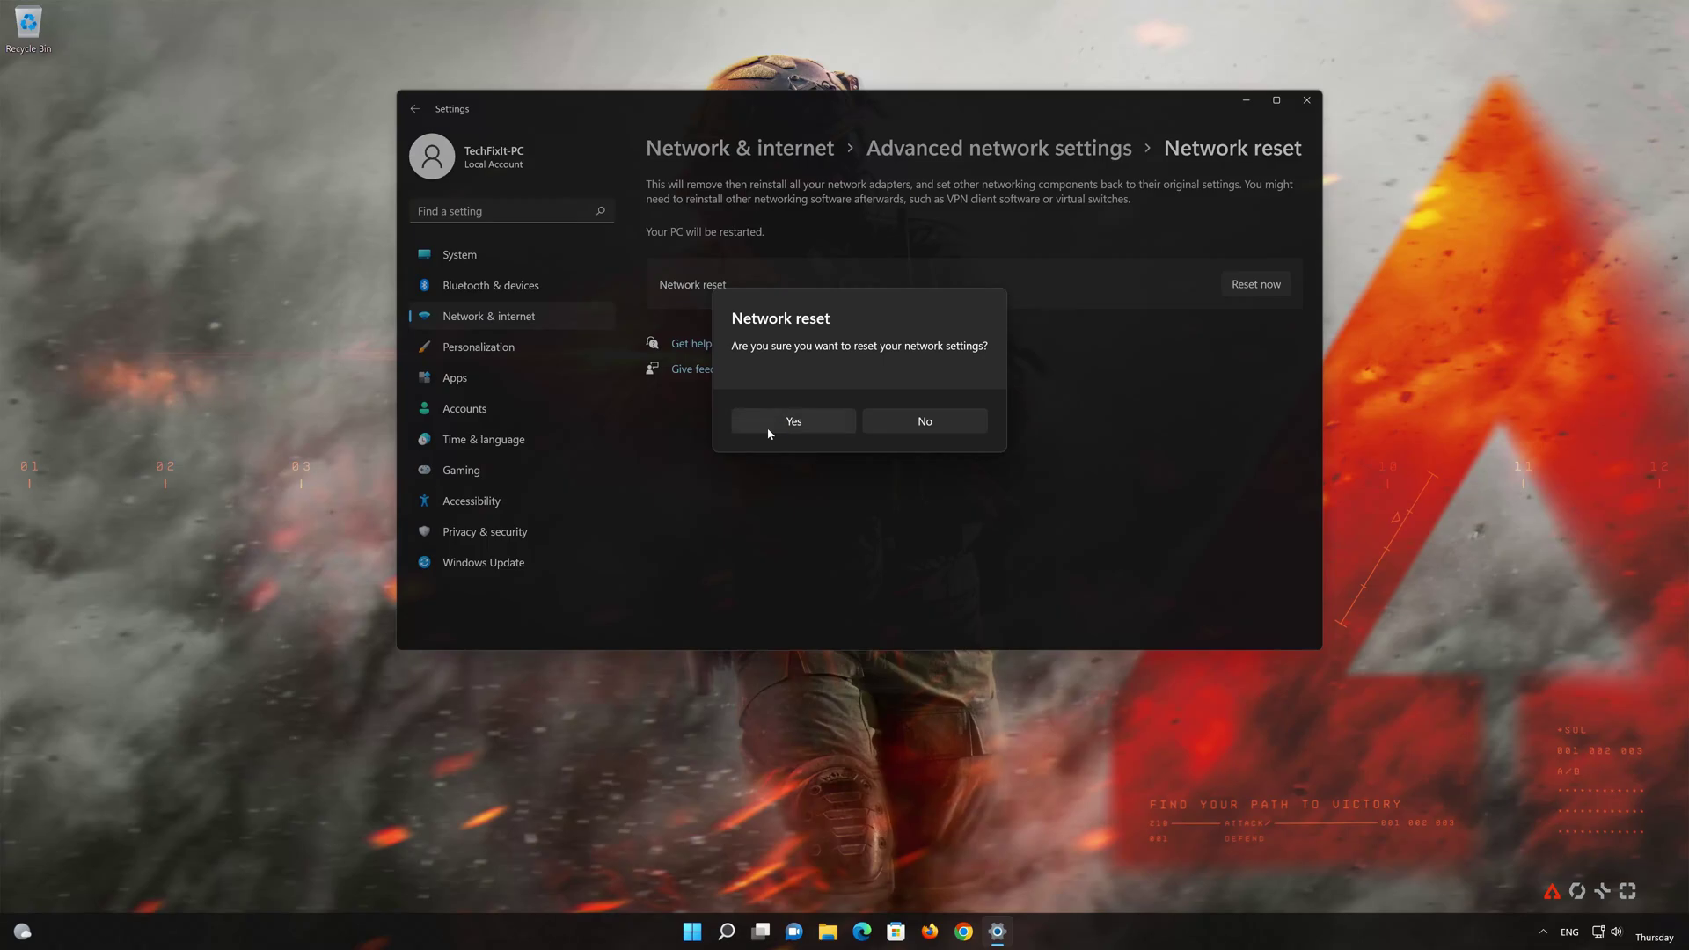
pyautogui.click(769, 429)
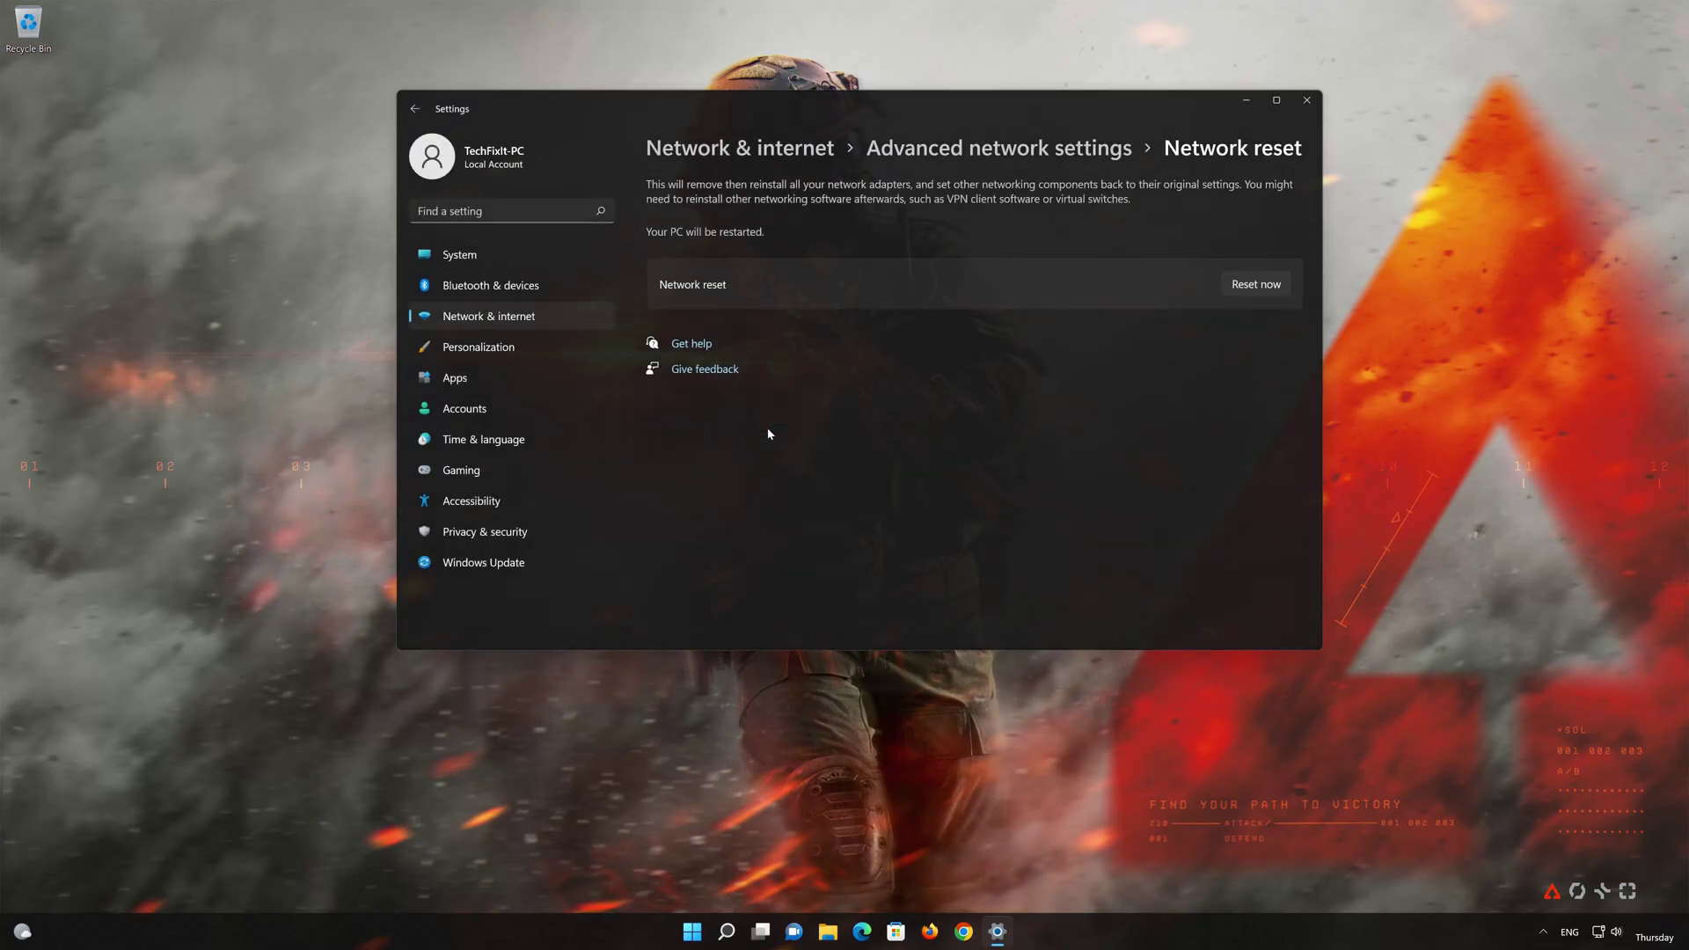